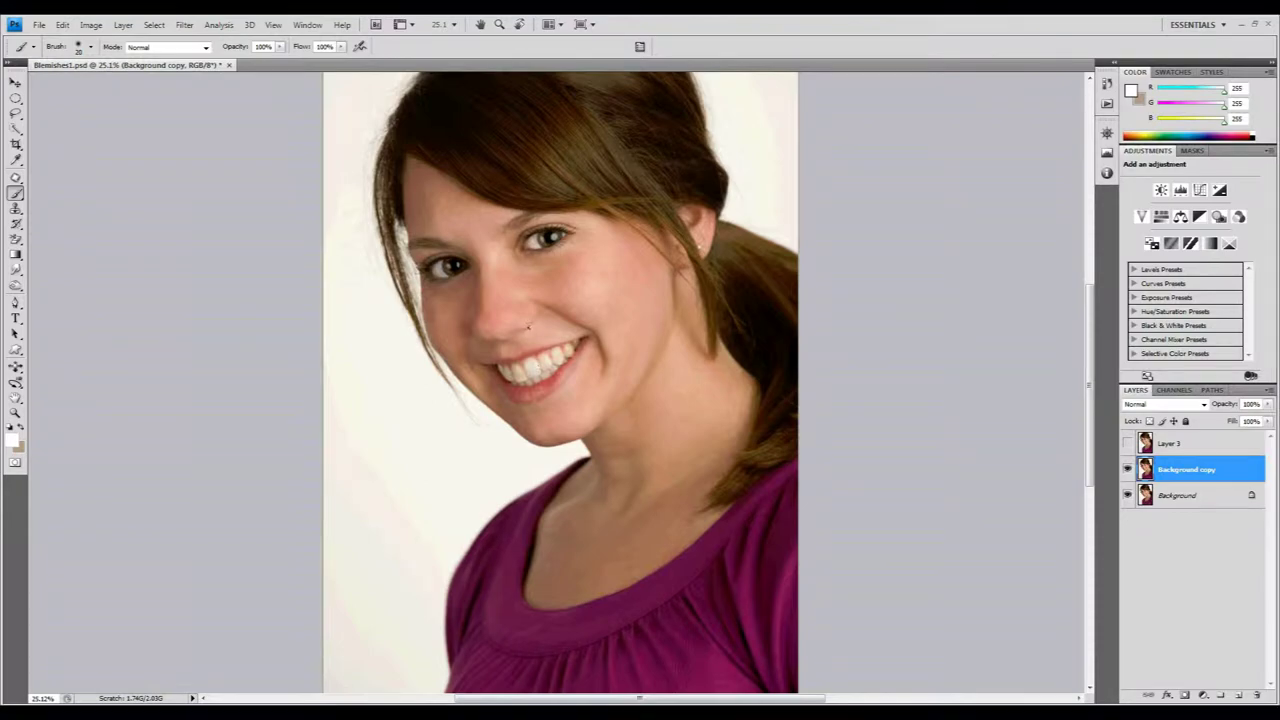
Zoom the canvas into the smiling mouth to about 185% so the teeth fill the view.
scroll(541, 338, "up", 6)
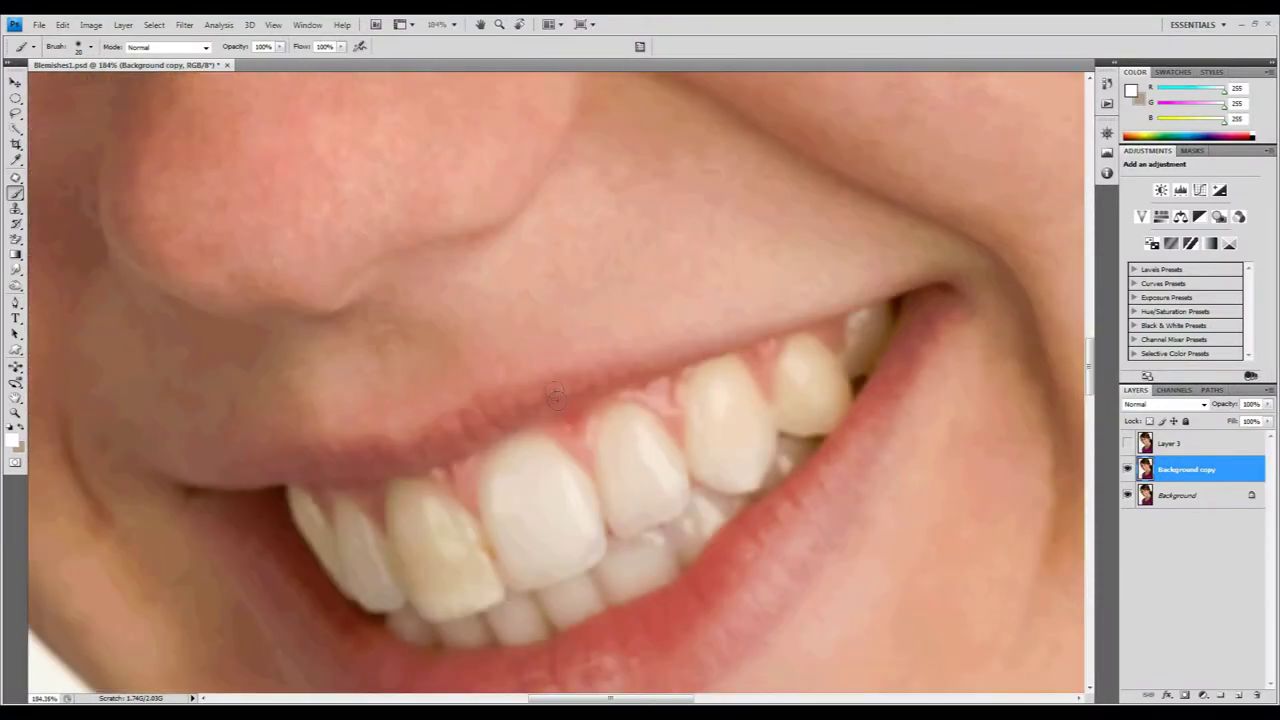
scroll(560, 405, "down", 3)
scroll(559, 408, "down", 2)
scroll(615, 414, "up", 5)
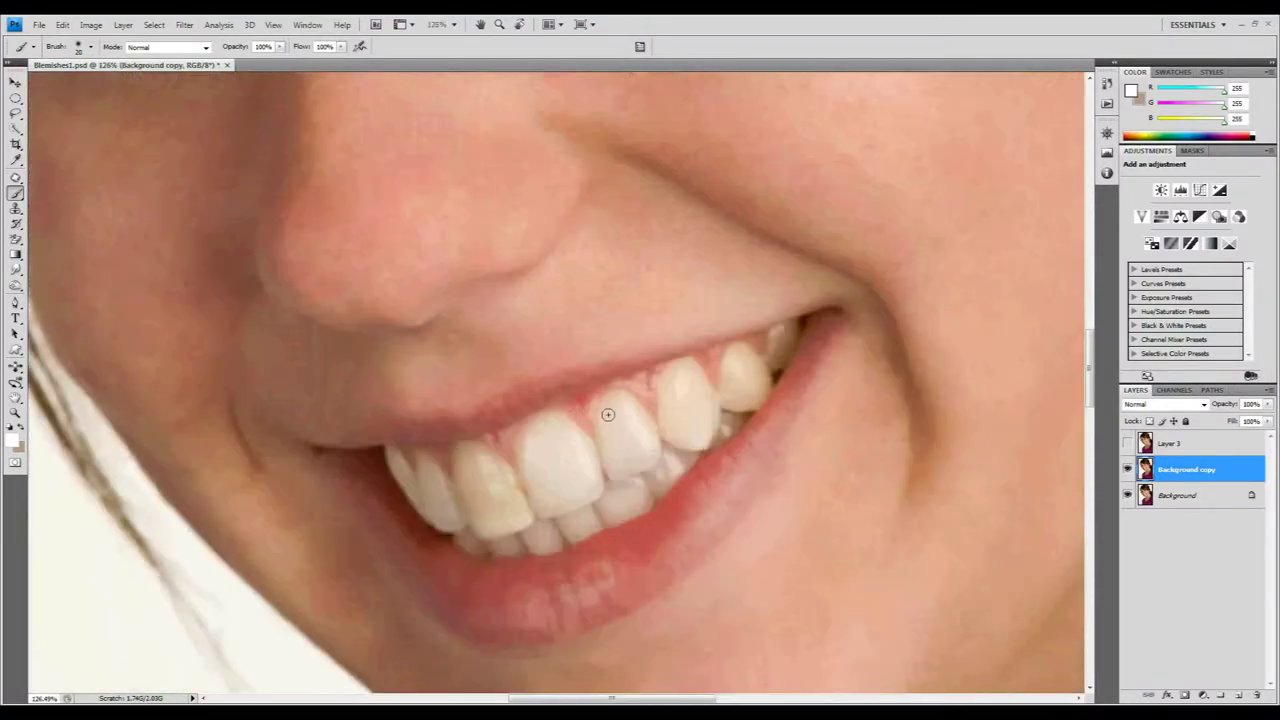
scroll(615, 414, "up", 3)
scroll(621, 494, "down", 1)
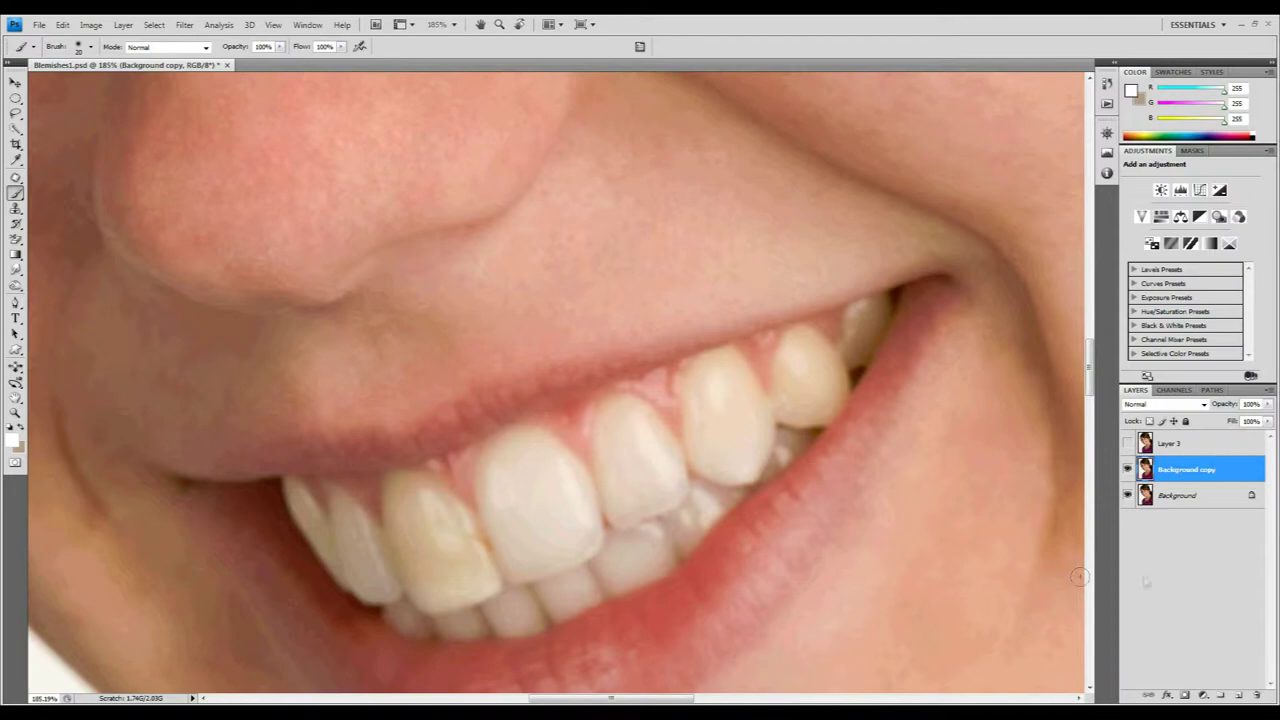
Add a Hue/Saturation adjustment layer and set its blend mode to Screen.
left_click(1204, 695)
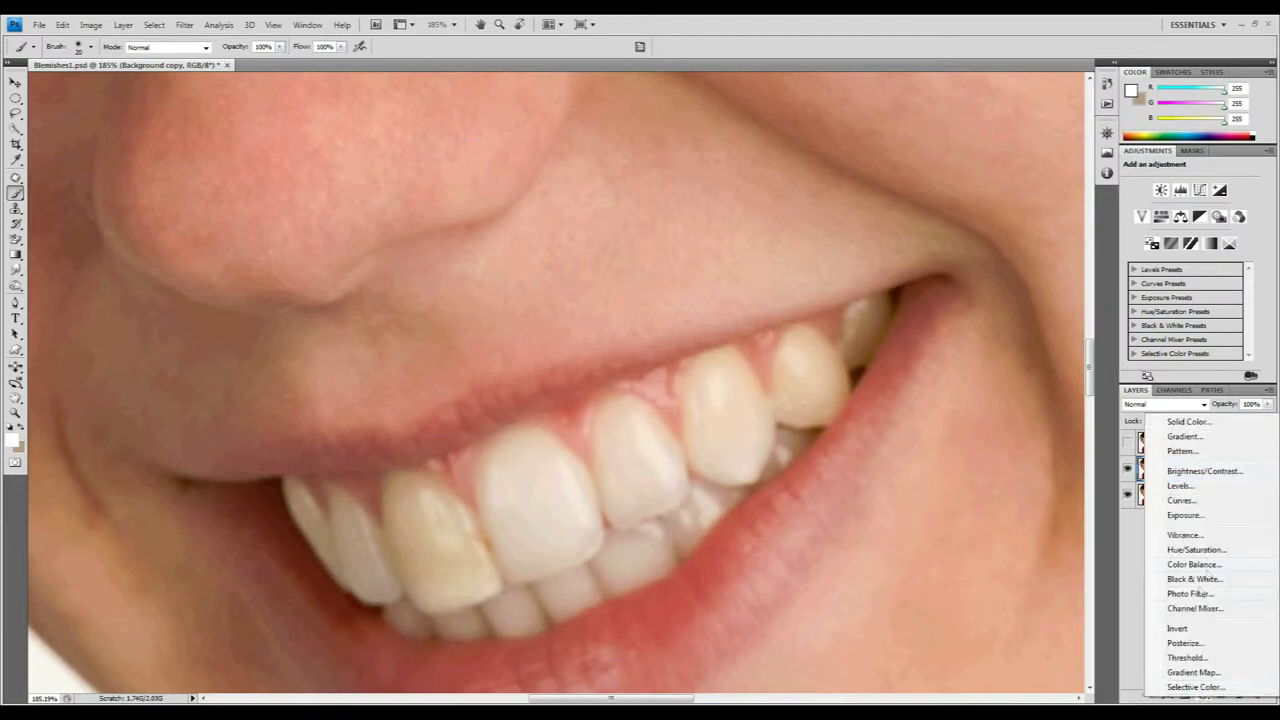
left_click(1196, 550)
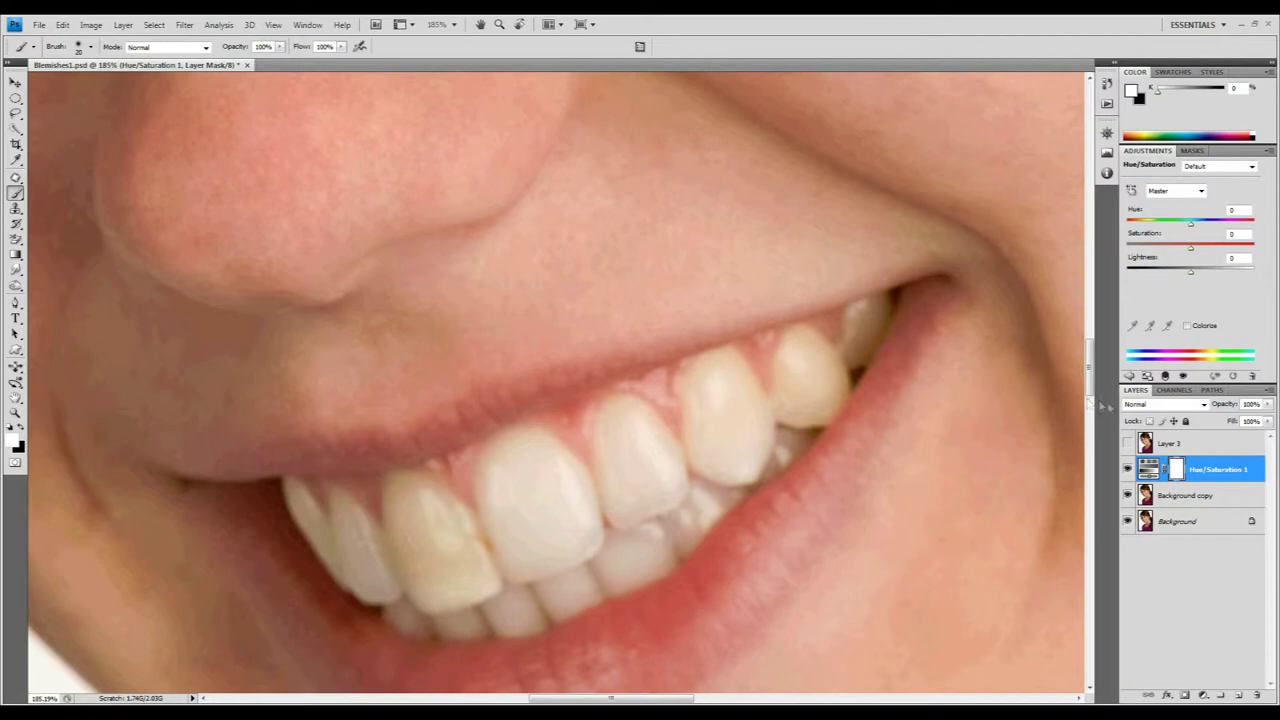
left_click(1172, 406)
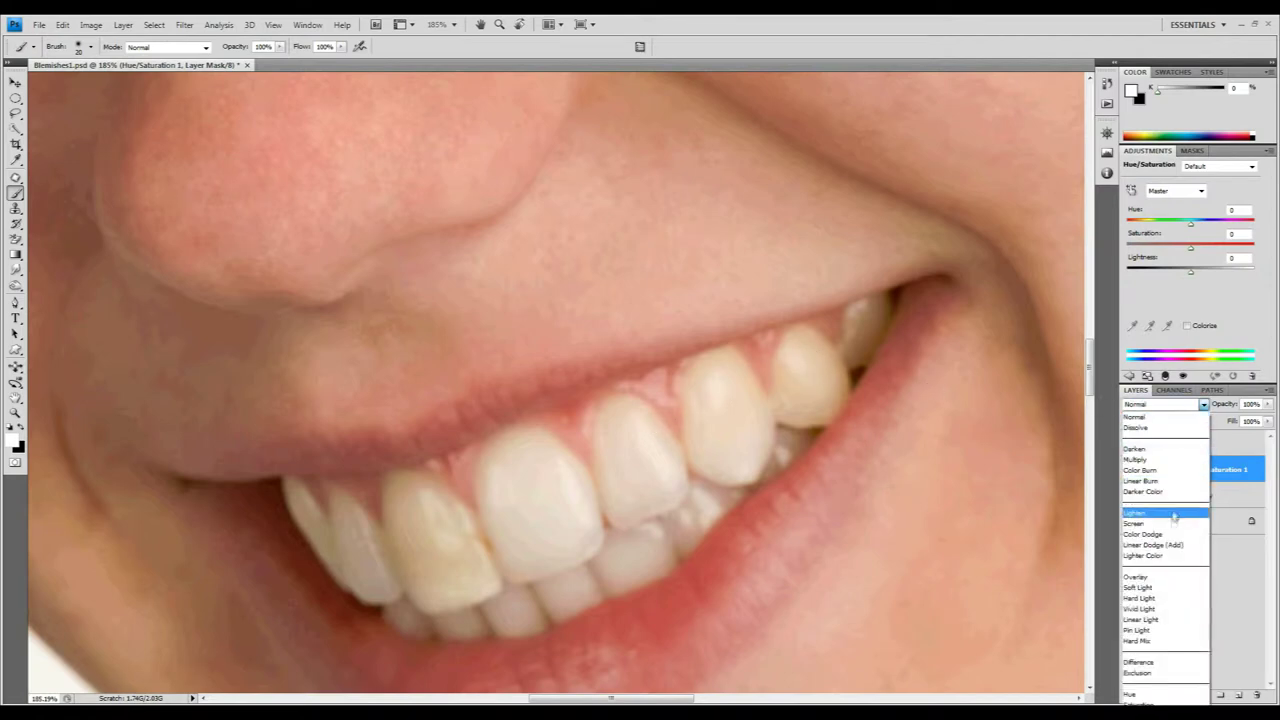
left_click(1168, 524)
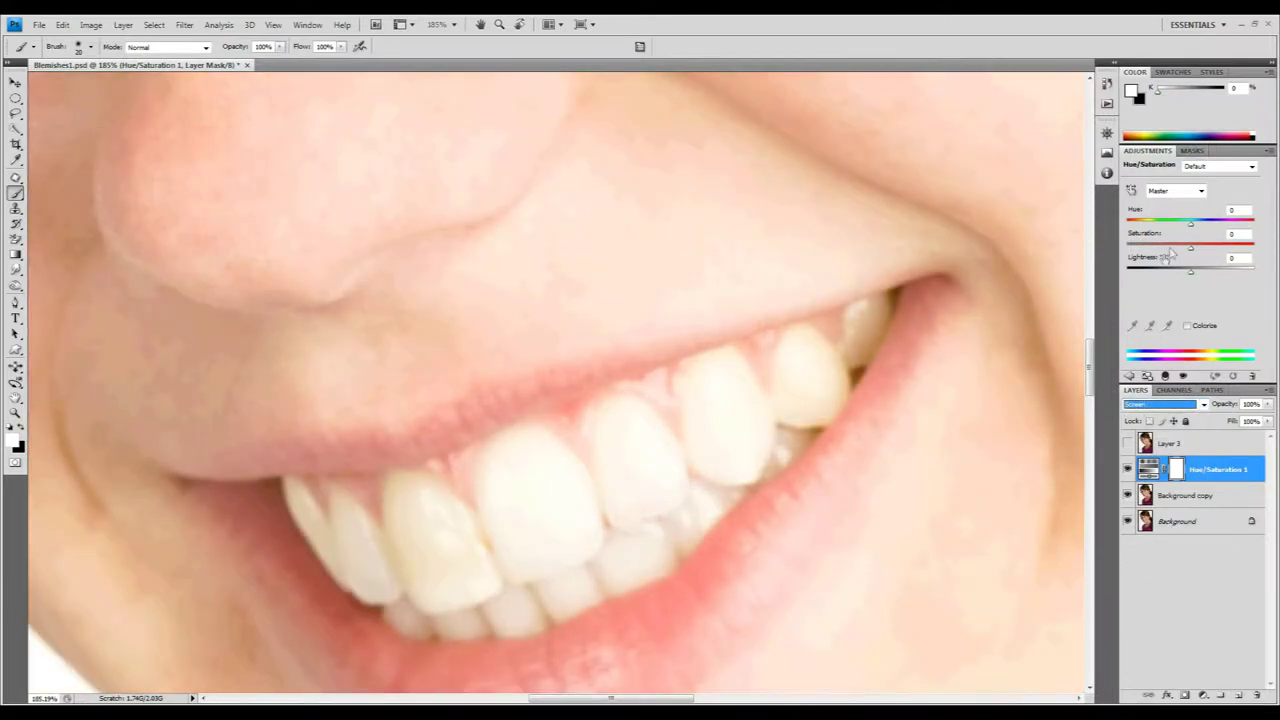
Choose the Yellows range, then sample the teeth colour with the eyedropper to set it.
left_click(1201, 194)
left_click(1178, 228)
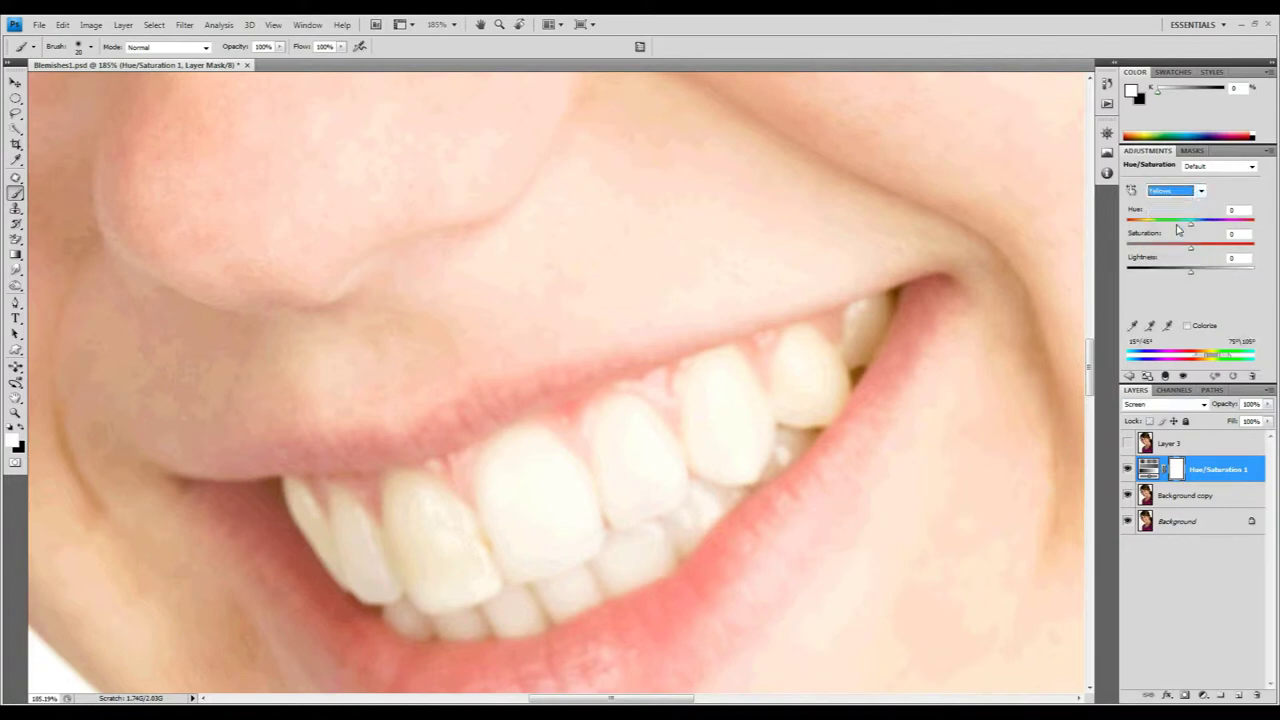
left_click(1132, 327)
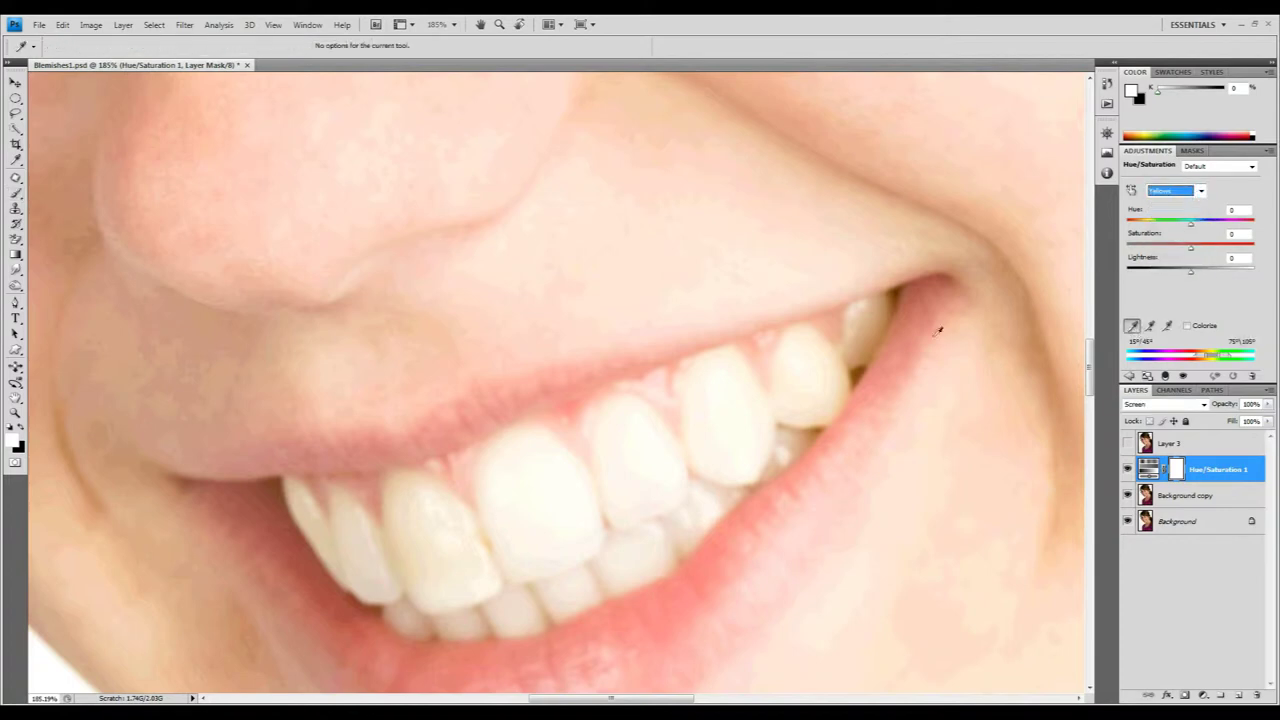
left_click(875, 318)
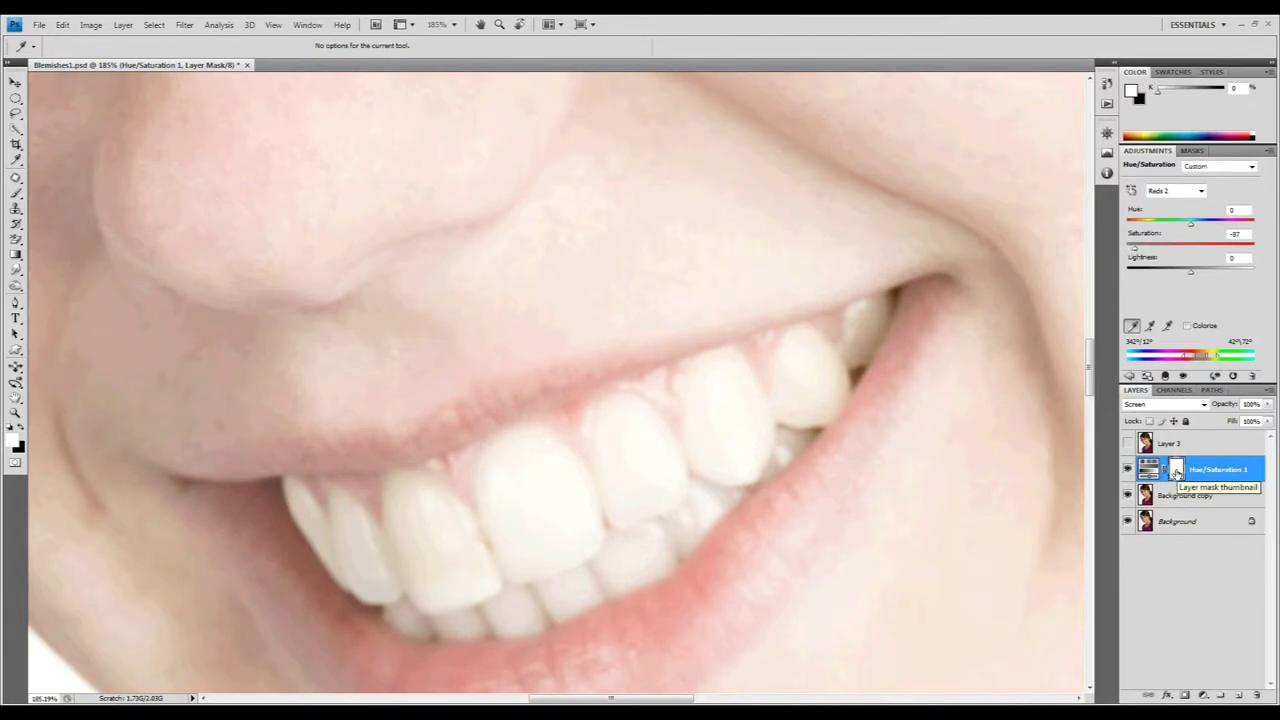
Invert the Hue/Saturation 1 layer mask to black so the whitening is hidden everywhere.
key("ctrl+i")
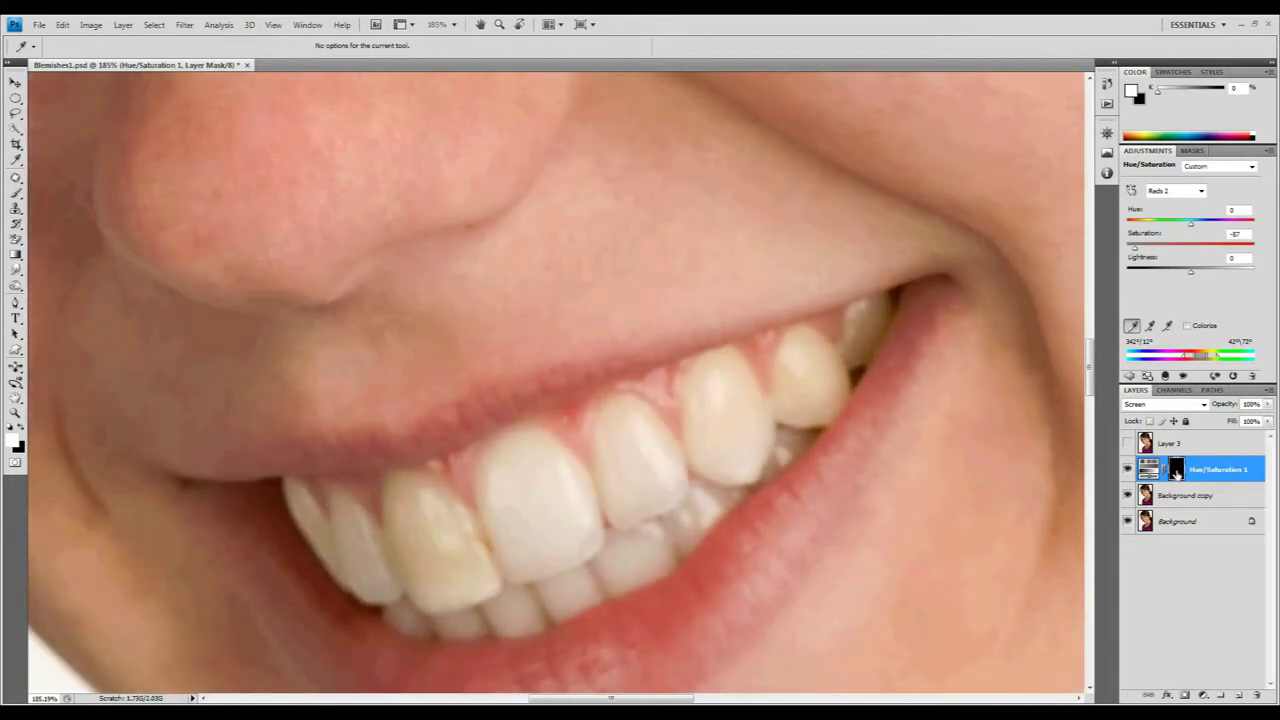
left_click(1155, 469)
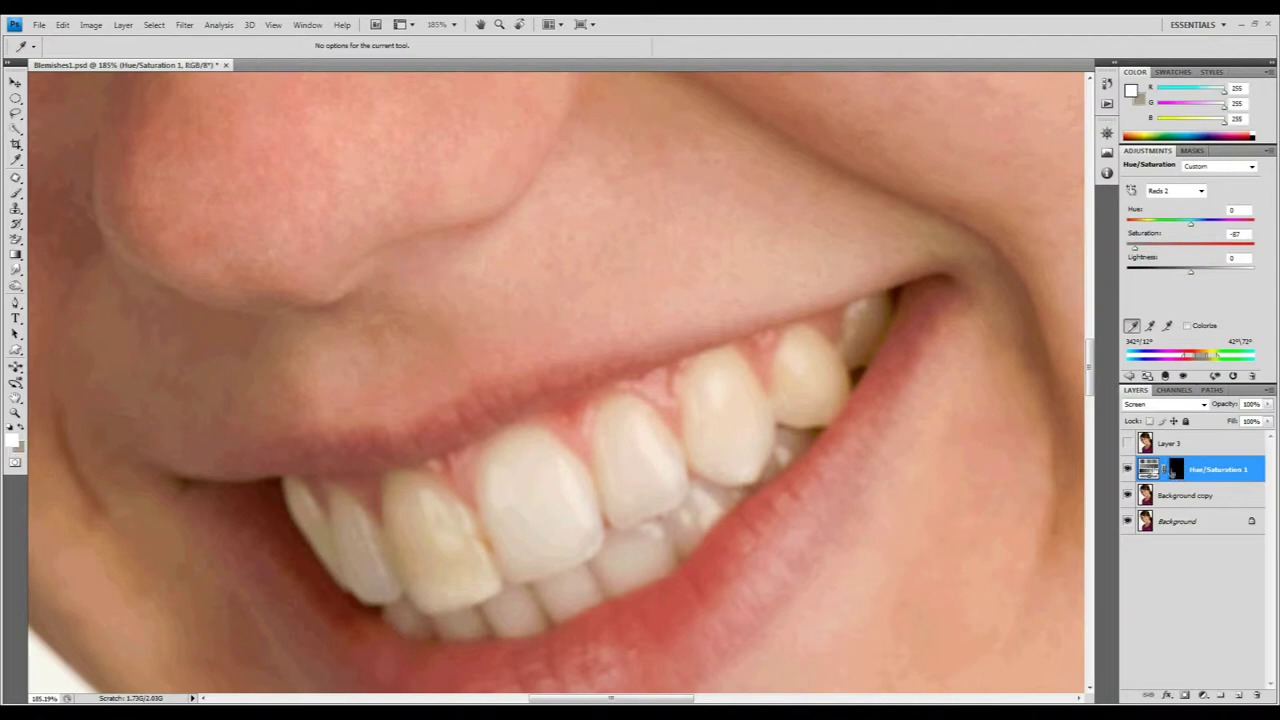
left_click(1178, 476)
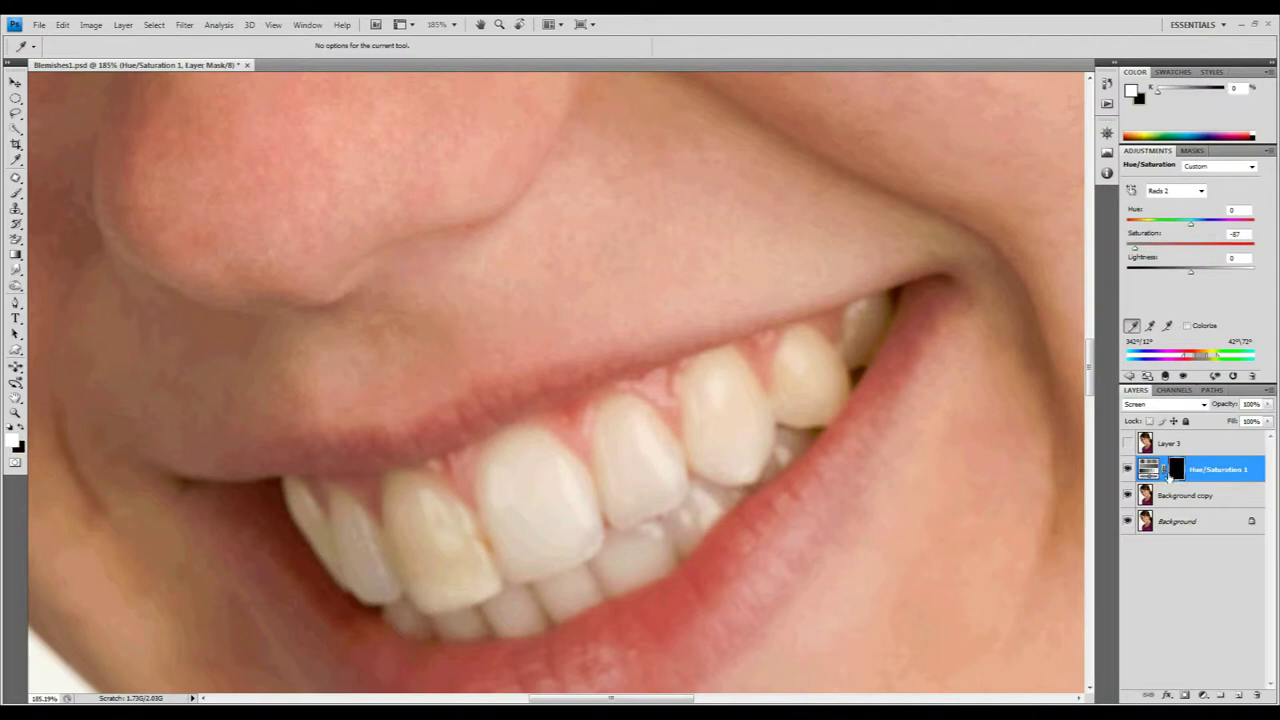
left_click(1152, 471)
Target the Hue/Saturation 1 layer mask and select the Brush Tool.
left_click(1178, 474)
left_click(20, 194)
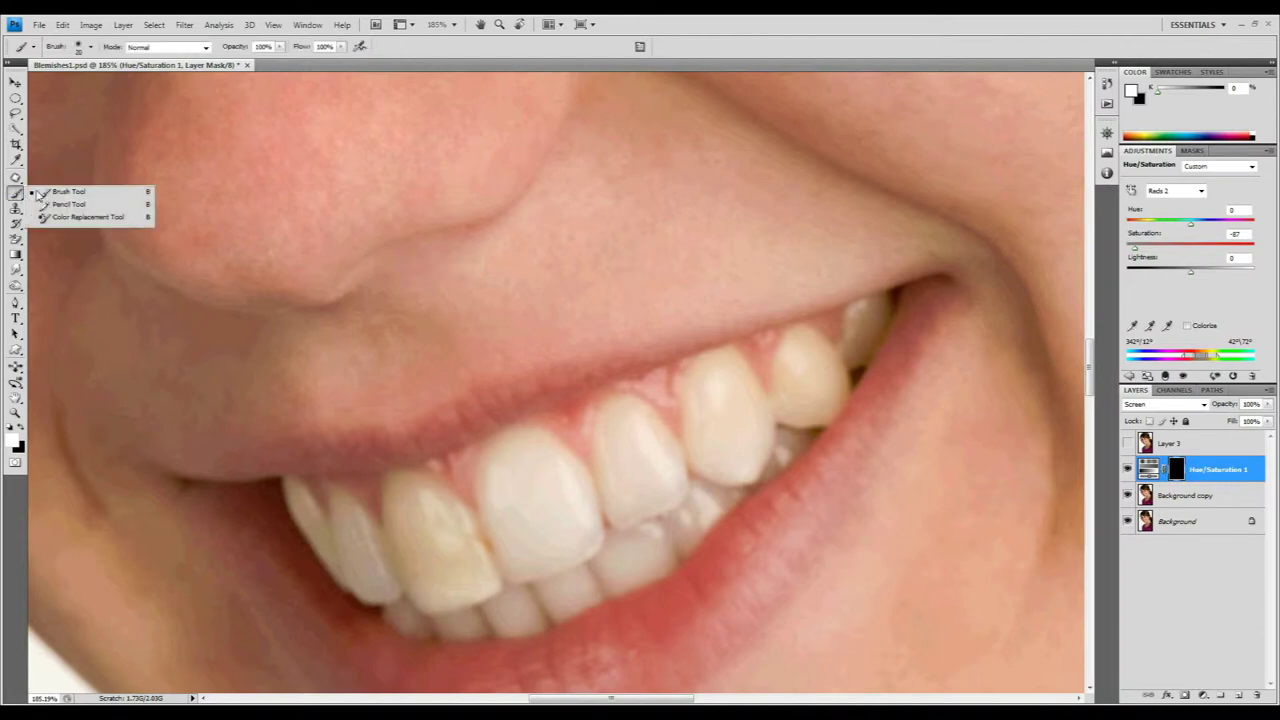
left_click(40, 193)
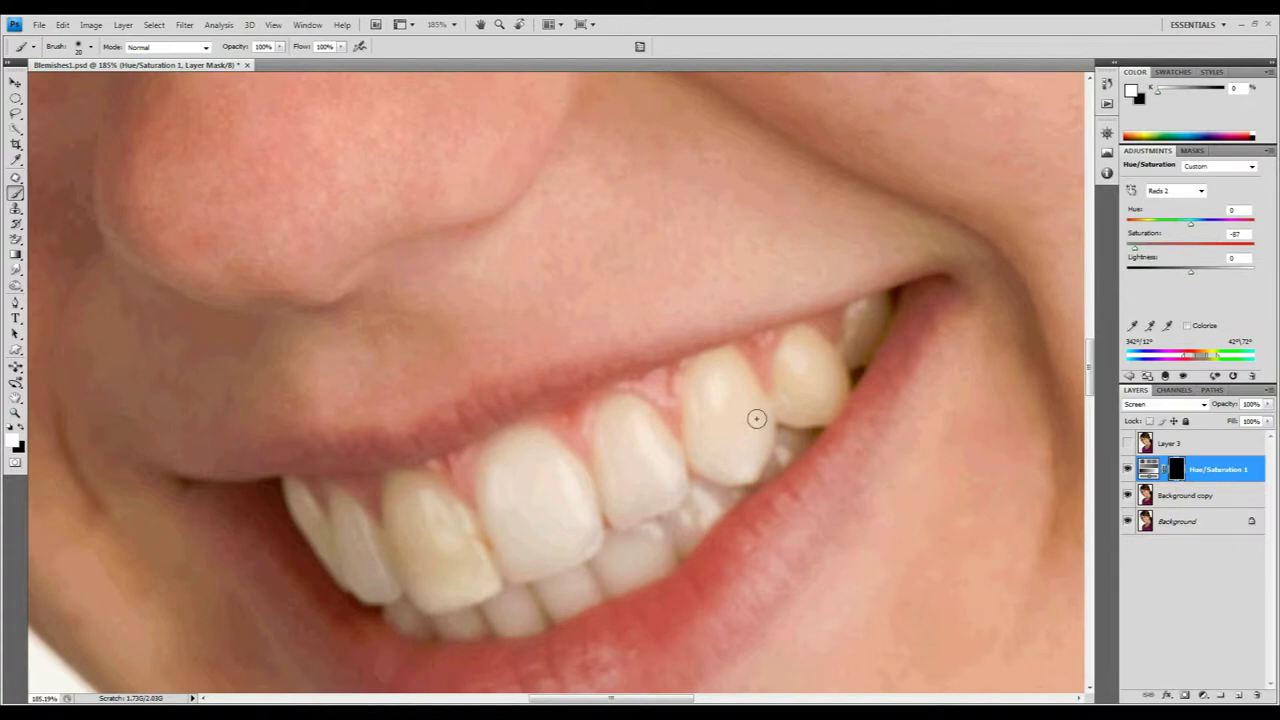
Paint white on the mask over the two upper teeth on the right side.
mouse_move(748, 422)
left_mouse_down()
mouse_move(754, 437)
mouse_move(760, 409)
mouse_move(734, 358)
mouse_move(694, 366)
mouse_move(699, 469)
mouse_move(734, 477)
mouse_move(763, 431)
mouse_move(700, 451)
mouse_move(730, 382)
mouse_move(700, 393)
left_mouse_up()
mouse_move(778, 418)
left_mouse_down()
mouse_move(828, 412)
mouse_move(876, 308)
mouse_move(852, 318)
mouse_move(847, 348)
mouse_move(873, 314)
mouse_move(865, 341)
mouse_move(766, 306)
mouse_move(787, 344)
mouse_move(777, 380)
mouse_move(803, 400)
mouse_move(802, 347)
mouse_move(820, 383)
mouse_move(794, 380)
mouse_move(811, 400)
mouse_move(788, 404)
left_mouse_up()
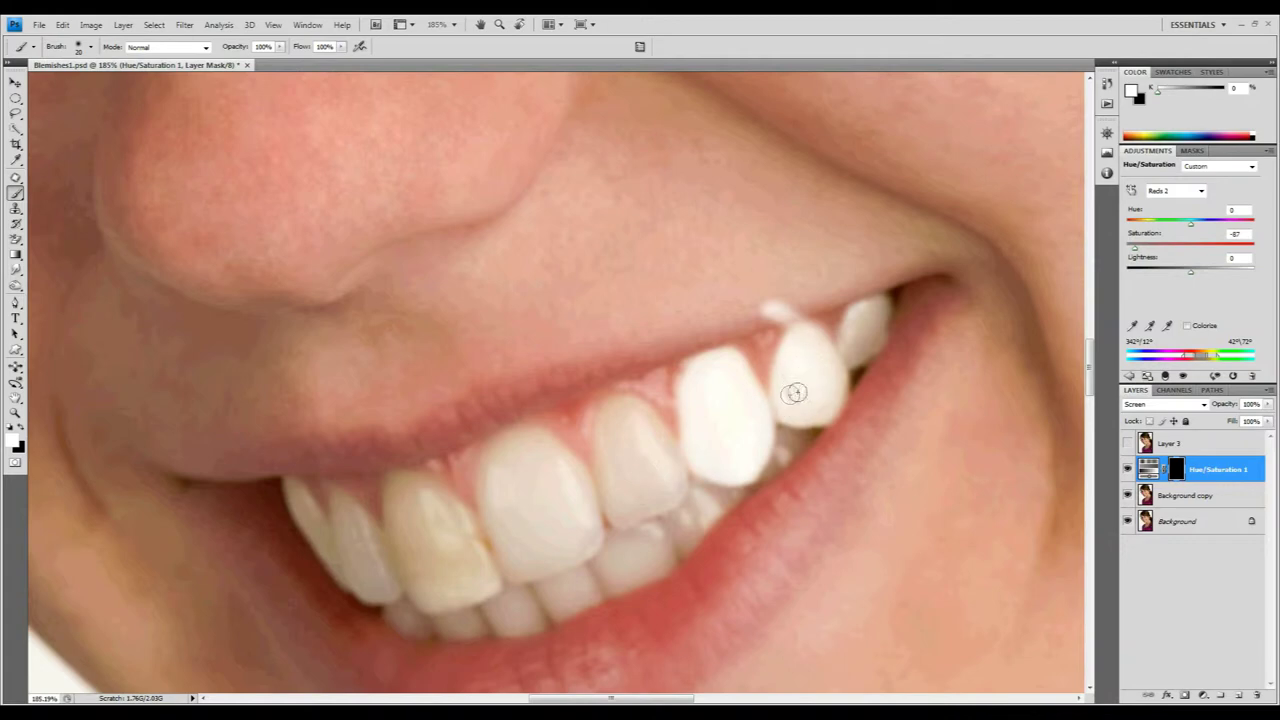
mouse_move(794, 393)
left_mouse_down()
mouse_move(823, 363)
mouse_move(791, 346)
mouse_move(782, 395)
left_mouse_up()
scroll(650, 417, "down", 2)
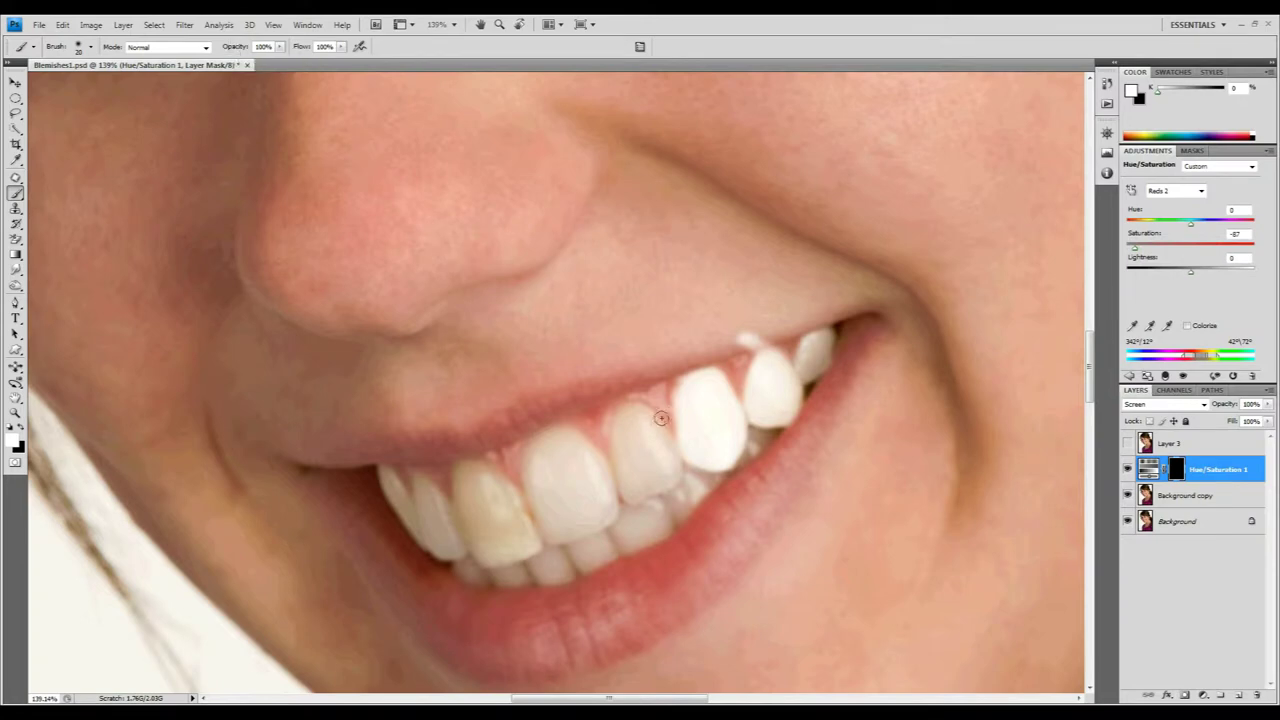
At 386% zoom, paint the front upper tooth and the lower right teeth white on the mask.
scroll(650, 466, "down", 1)
scroll(666, 477, "up", 5)
left_click_drag(675, 472, 696, 436)
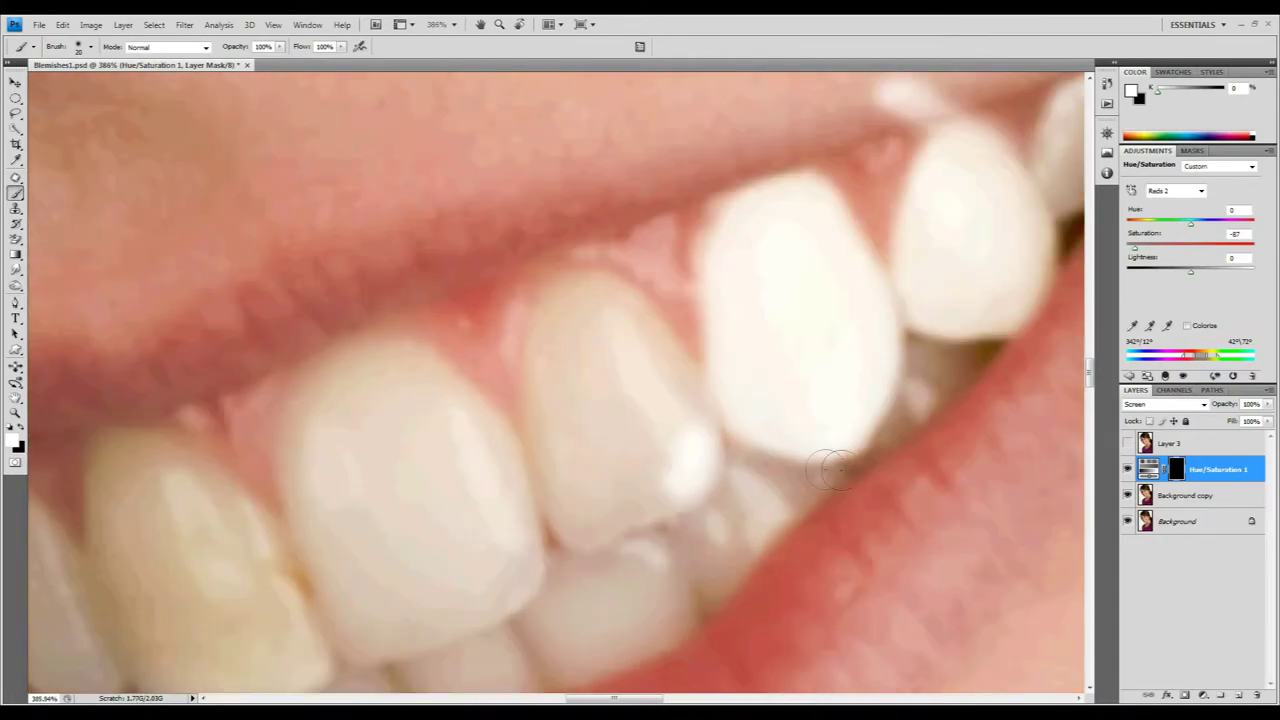
mouse_move(694, 440)
left_mouse_down()
mouse_move(666, 366)
mouse_move(603, 294)
mouse_move(557, 306)
mouse_move(531, 414)
mouse_move(560, 514)
mouse_move(631, 509)
mouse_move(688, 474)
left_mouse_up()
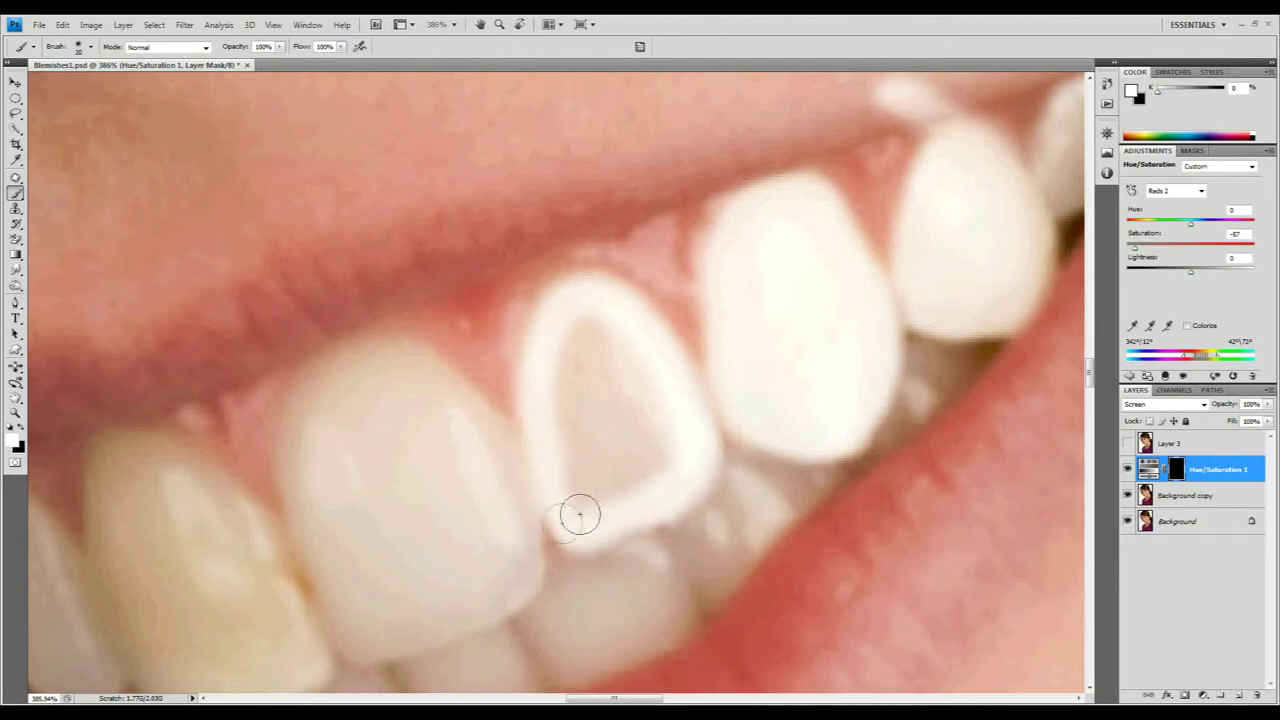
mouse_move(580, 516)
left_mouse_down()
mouse_move(571, 400)
mouse_move(614, 383)
mouse_move(569, 346)
mouse_move(637, 400)
mouse_move(645, 446)
mouse_move(754, 494)
mouse_move(714, 517)
mouse_move(705, 592)
mouse_move(820, 471)
mouse_move(742, 511)
mouse_move(723, 529)
mouse_move(797, 491)
mouse_move(943, 376)
mouse_move(897, 400)
mouse_move(877, 434)
mouse_move(951, 366)
mouse_move(893, 400)
left_mouse_up()
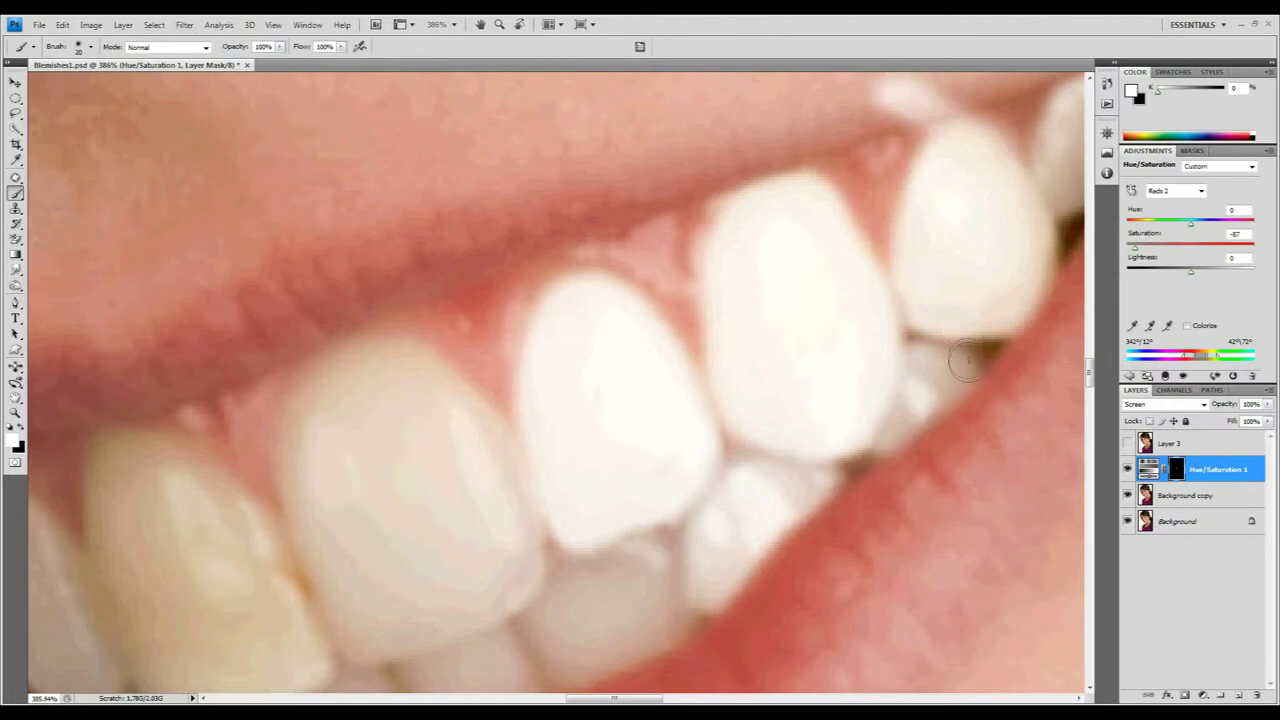
mouse_move(961, 350)
left_mouse_down()
mouse_move(894, 417)
mouse_move(962, 350)
mouse_move(914, 389)
mouse_move(931, 360)
left_mouse_up()
mouse_move(671, 556)
left_mouse_down()
mouse_move(554, 583)
mouse_move(546, 640)
mouse_move(560, 678)
mouse_move(649, 623)
mouse_move(594, 617)
mouse_move(665, 571)
left_mouse_up()
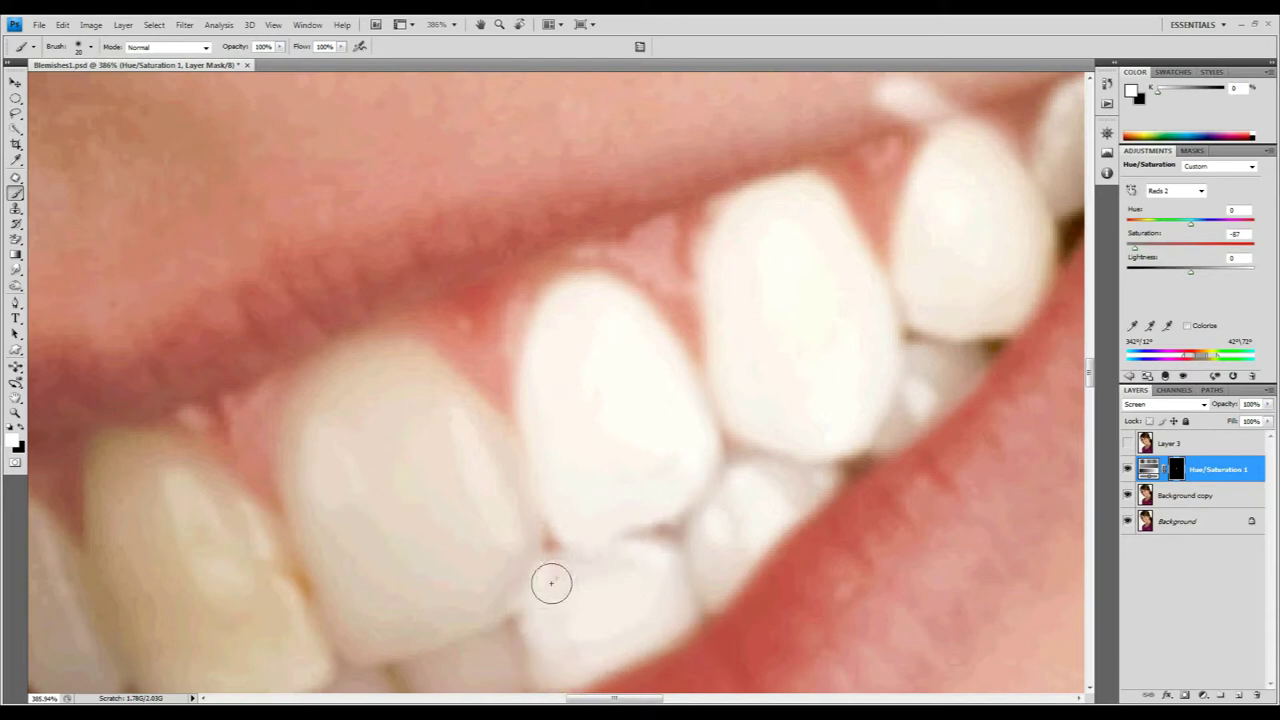
key("ctrl+0")
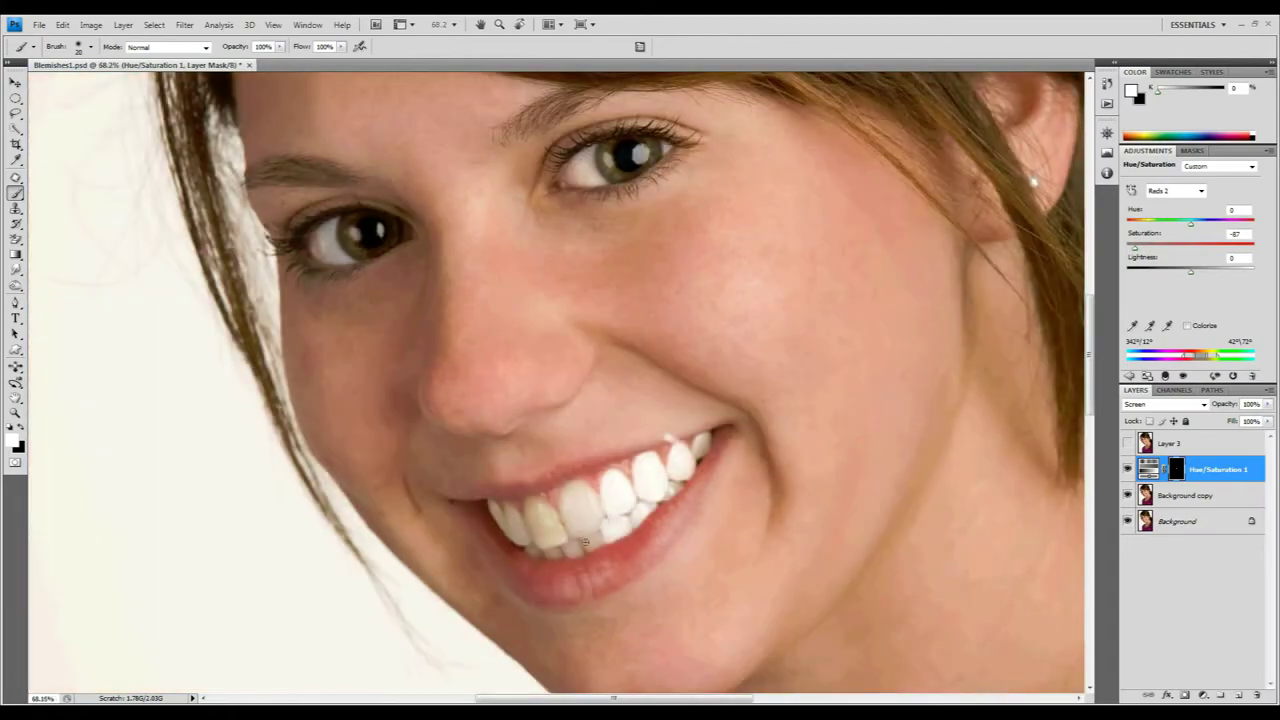
Paint white over the dull patches on the front tooth, lower tooth and yellow upper tooth.
scroll(619, 440, "up", 5)
scroll(619, 440, "up", 3)
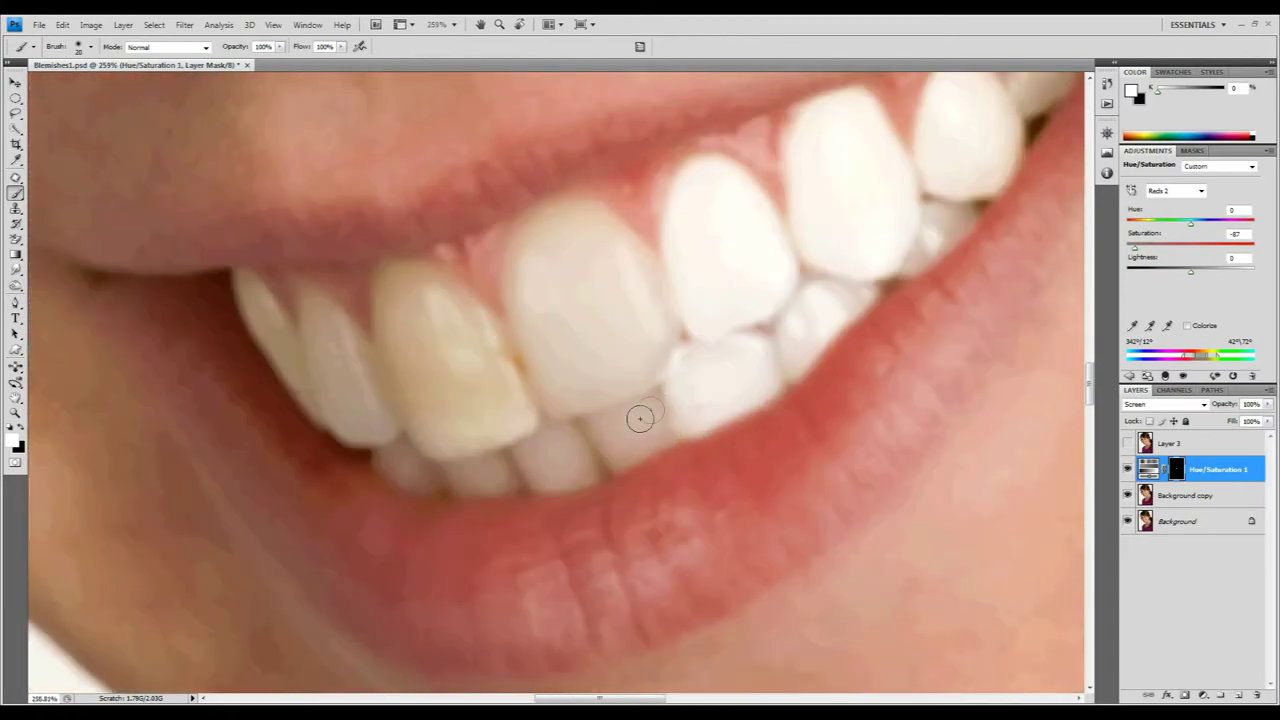
mouse_move(640, 417)
left_mouse_down()
mouse_move(629, 400)
mouse_move(594, 423)
mouse_move(608, 465)
mouse_move(666, 429)
mouse_move(623, 429)
mouse_move(673, 391)
mouse_move(651, 294)
mouse_move(592, 215)
mouse_move(546, 217)
mouse_move(514, 274)
mouse_move(536, 399)
mouse_move(586, 403)
mouse_move(654, 363)
mouse_move(603, 251)
mouse_move(540, 251)
mouse_move(540, 391)
mouse_move(620, 366)
mouse_move(629, 337)
mouse_move(580, 244)
left_mouse_up()
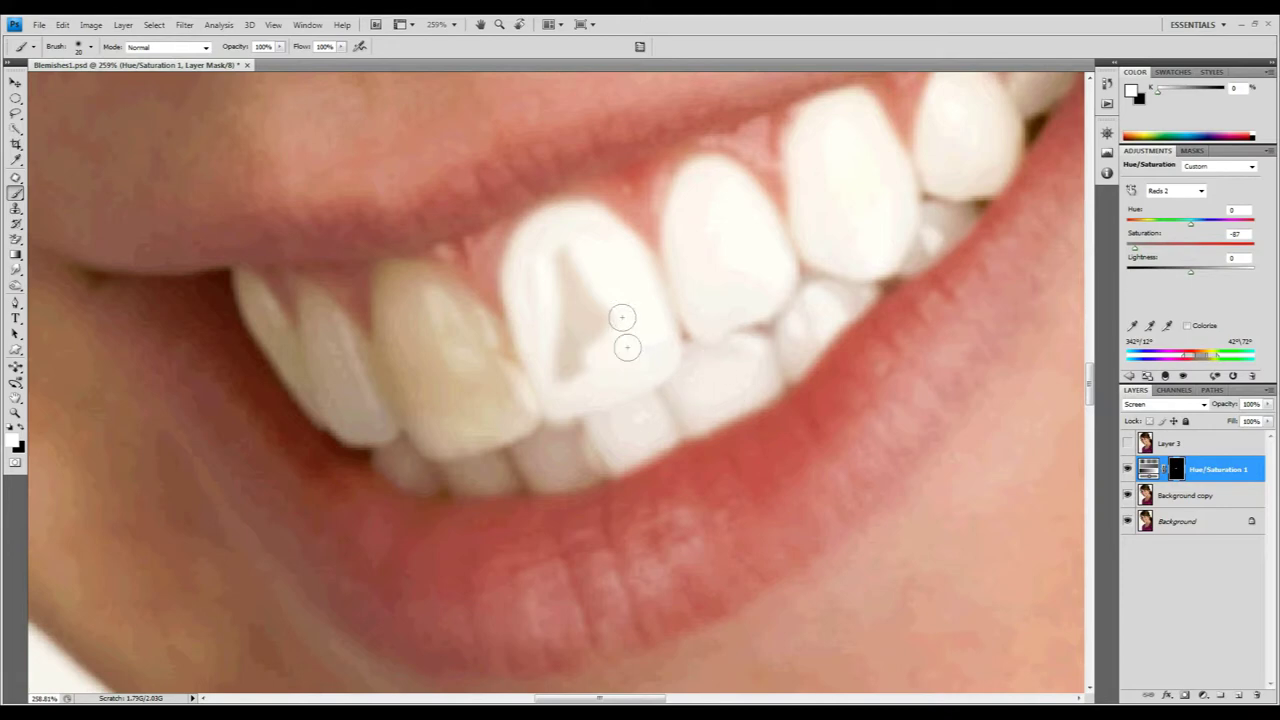
mouse_move(623, 346)
left_mouse_down()
mouse_move(574, 249)
mouse_move(543, 251)
mouse_move(586, 286)
mouse_move(554, 354)
left_mouse_up()
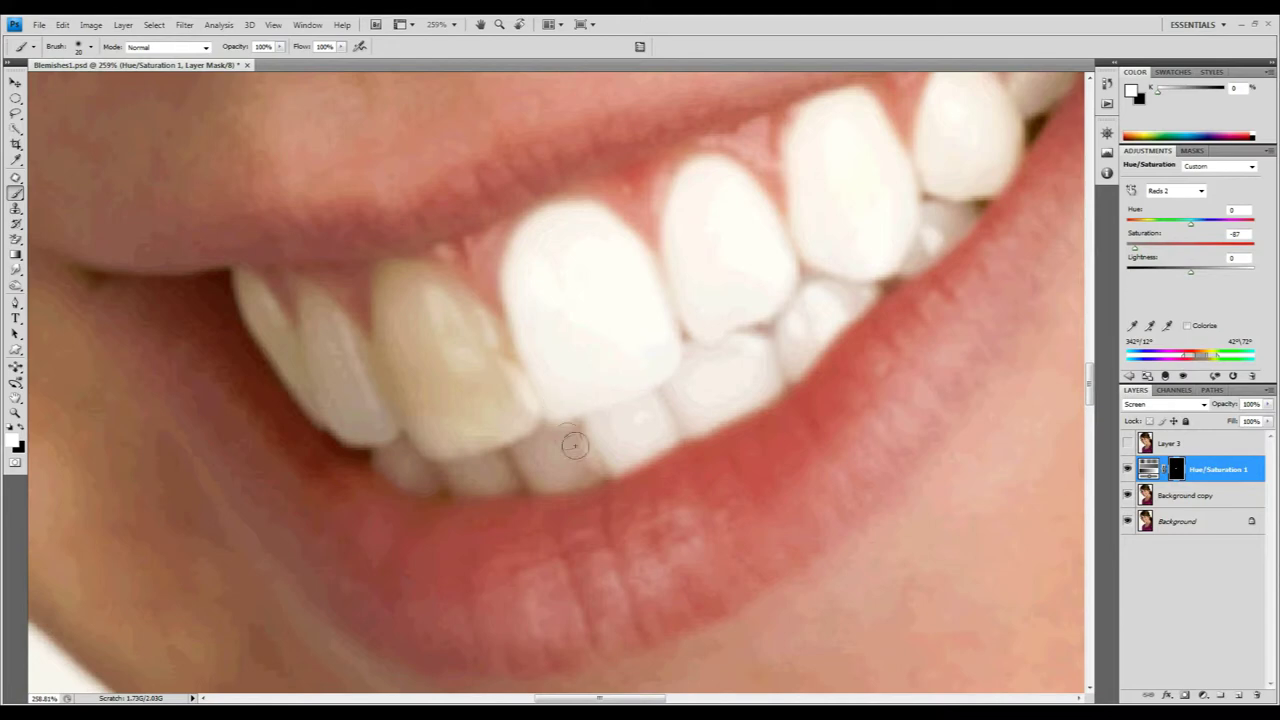
mouse_move(549, 438)
left_mouse_down()
mouse_move(531, 446)
mouse_move(537, 474)
mouse_move(587, 473)
mouse_move(563, 437)
mouse_move(594, 463)
mouse_move(577, 423)
mouse_move(536, 462)
mouse_move(470, 482)
mouse_move(420, 475)
mouse_move(378, 446)
mouse_move(450, 478)
left_mouse_up()
mouse_move(480, 465)
left_mouse_down()
mouse_move(511, 437)
mouse_move(486, 354)
mouse_move(503, 371)
mouse_move(470, 305)
mouse_move(426, 271)
mouse_move(404, 272)
mouse_move(385, 295)
mouse_move(420, 449)
mouse_move(486, 446)
mouse_move(443, 314)
mouse_move(459, 343)
mouse_move(474, 337)
mouse_move(423, 286)
mouse_move(434, 409)
mouse_move(429, 314)
mouse_move(407, 317)
mouse_move(441, 433)
left_mouse_up()
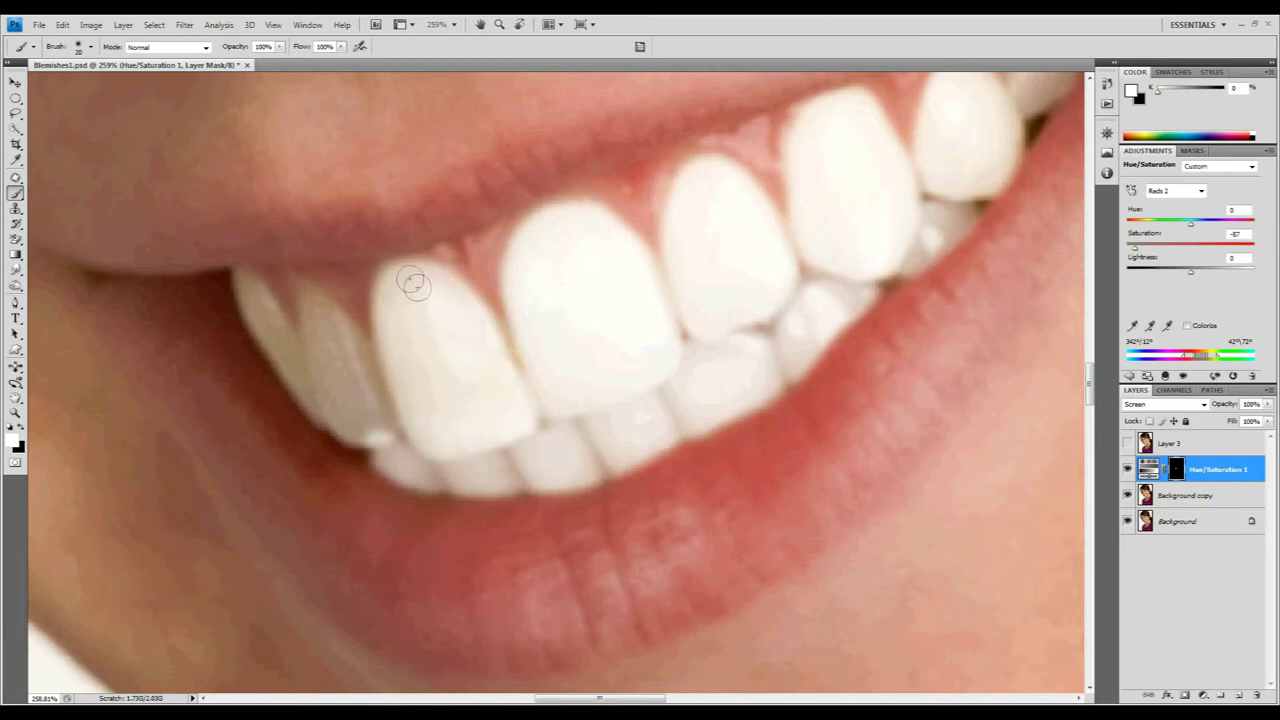
left_click_drag(414, 284, 465, 336)
Enlarge the brush to 31 px and paint black to remove whitening spill along the left teeth.
right_click(480, 400)
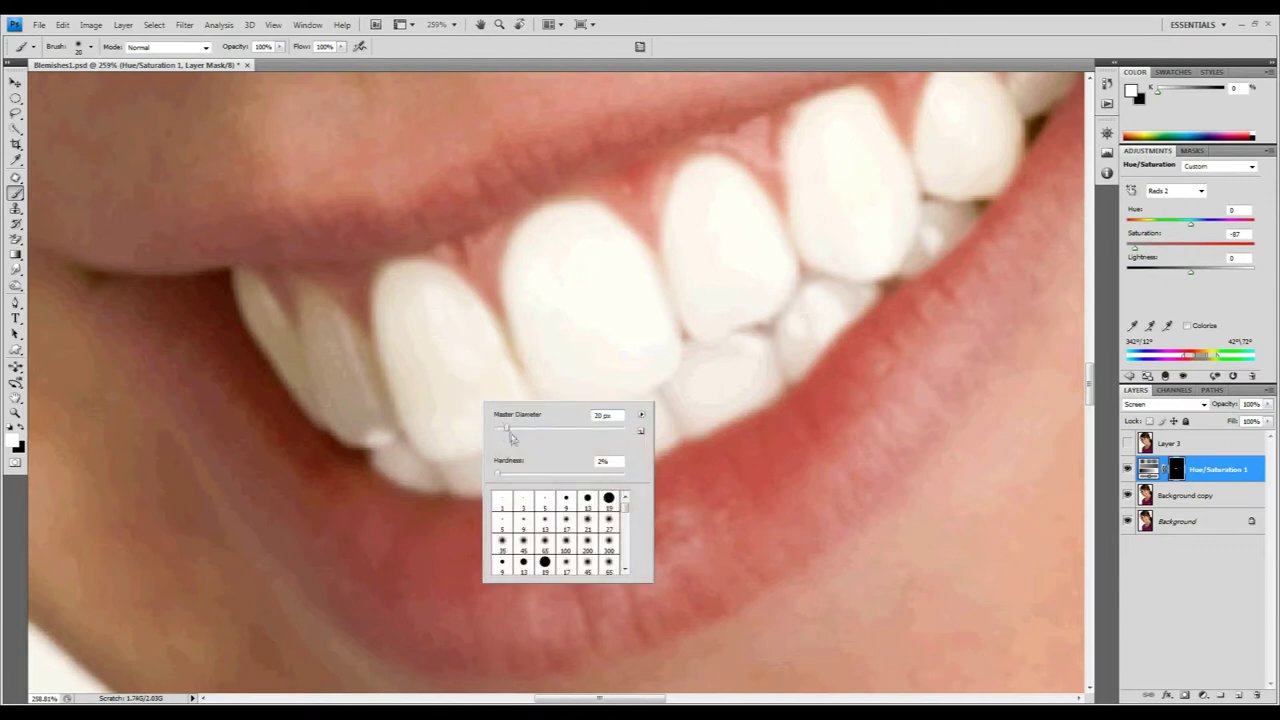
mouse_move(514, 432)
left_mouse_down()
mouse_move(386, 423)
mouse_move(314, 297)
mouse_move(323, 386)
mouse_move(354, 426)
mouse_move(250, 292)
mouse_move(320, 408)
mouse_move(311, 403)
left_mouse_up()
left_click(20, 428)
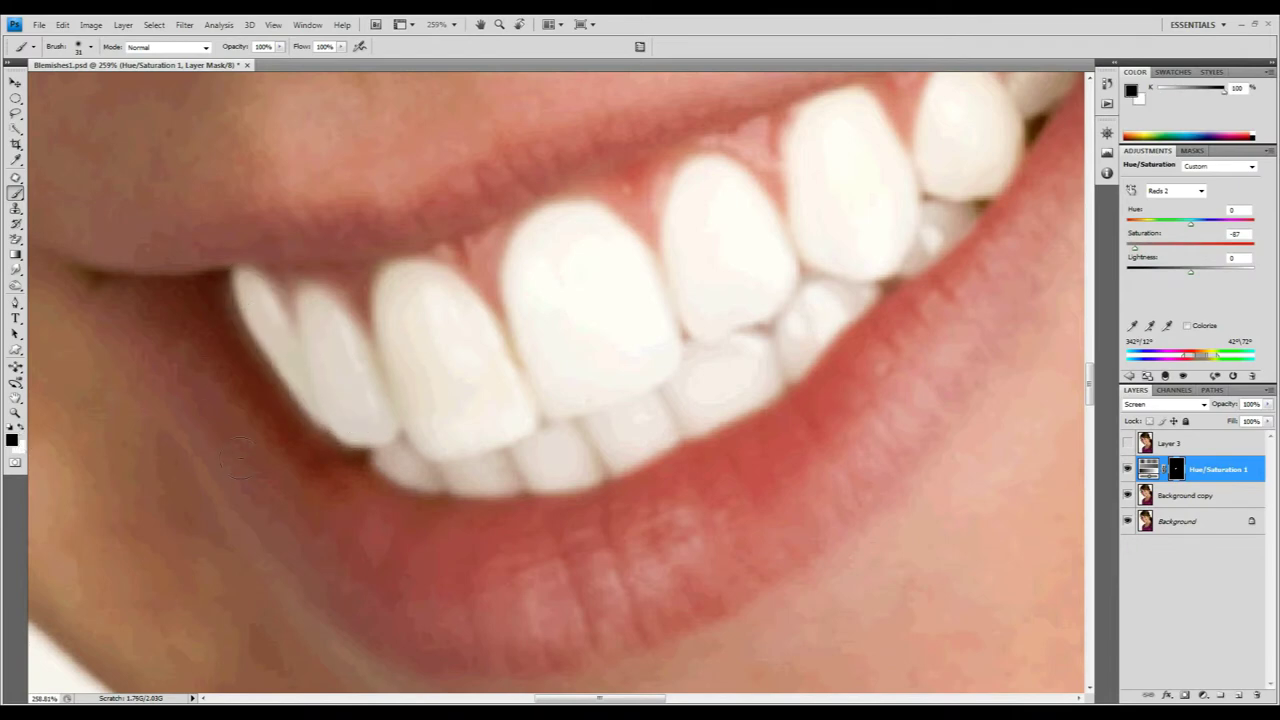
left_click_drag(276, 380, 212, 285)
Zoom in closer around the mouth and view the Hue/Saturation 1 mask on its own.
mouse_move(345, 250)
left_mouse_down()
mouse_move(608, 317)
mouse_move(514, 414)
mouse_move(700, 271)
mouse_move(705, 225)
mouse_move(720, 249)
mouse_move(709, 257)
mouse_move(758, 243)
left_mouse_up()
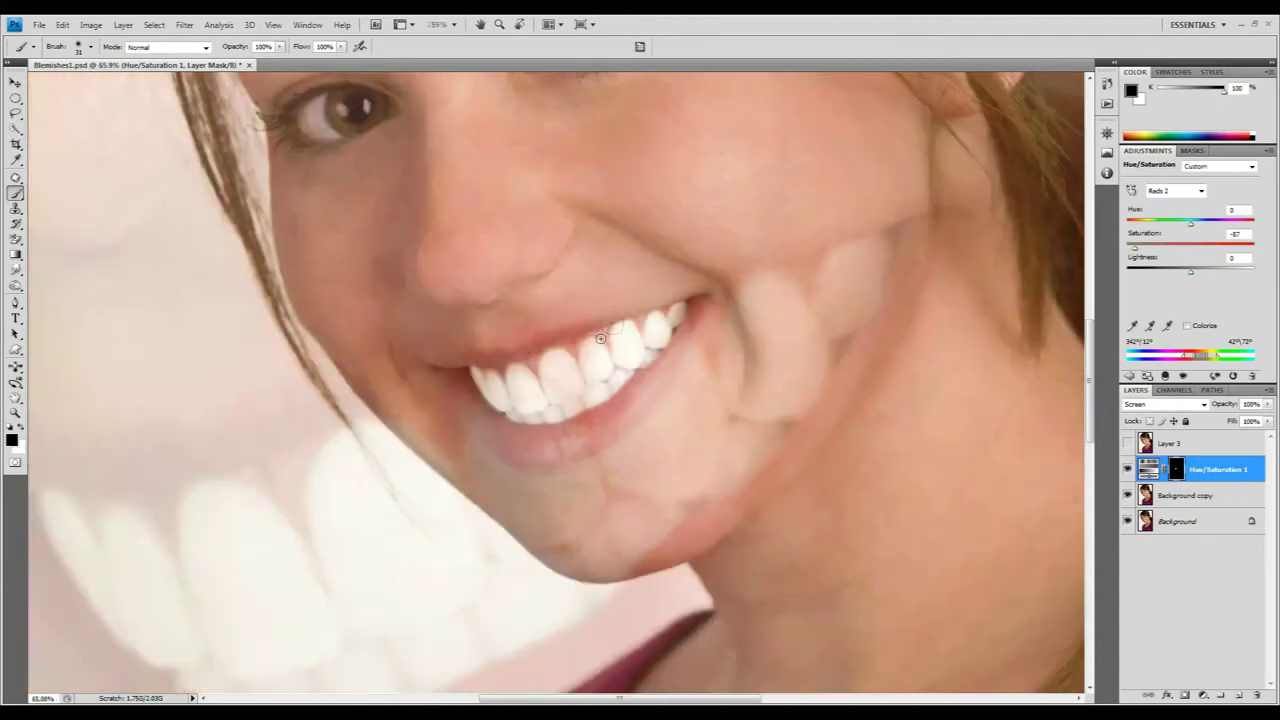
scroll(758, 243, "down", 5)
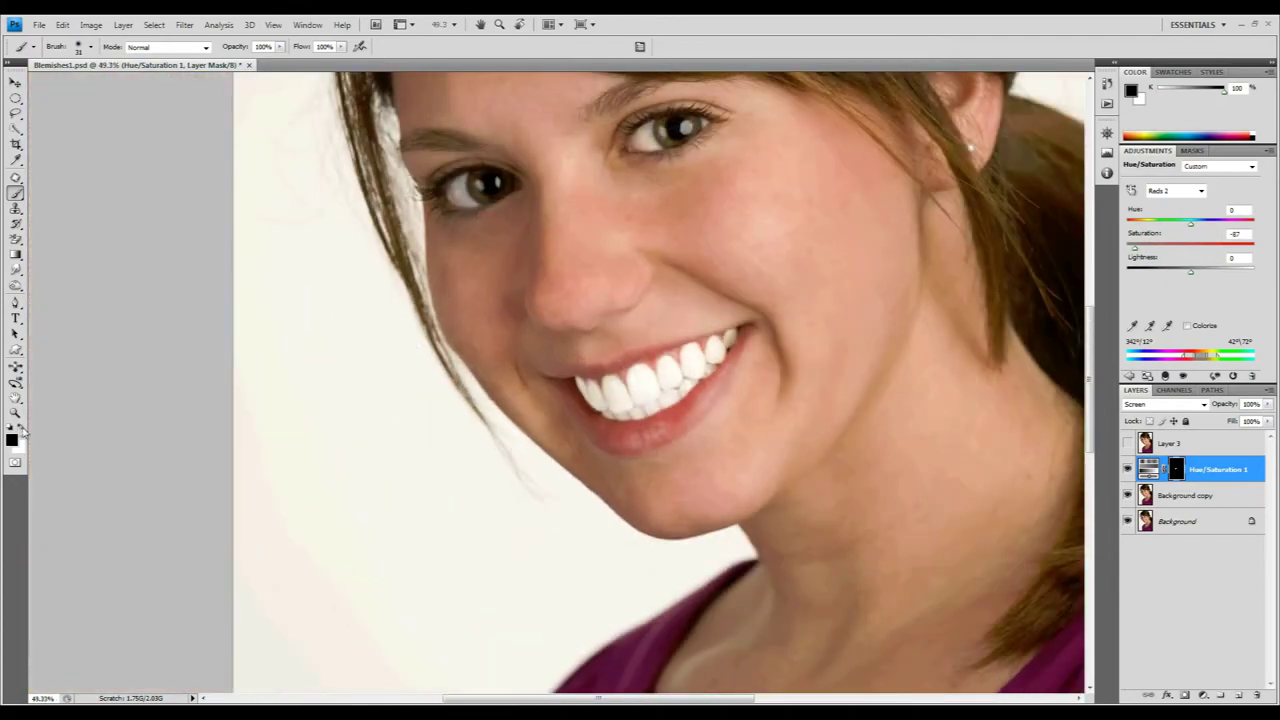
left_click(21, 429)
left_click(20, 430)
mouse_move(552, 369)
left_mouse_down()
mouse_move(777, 414)
mouse_move(1049, 443)
left_mouse_up()
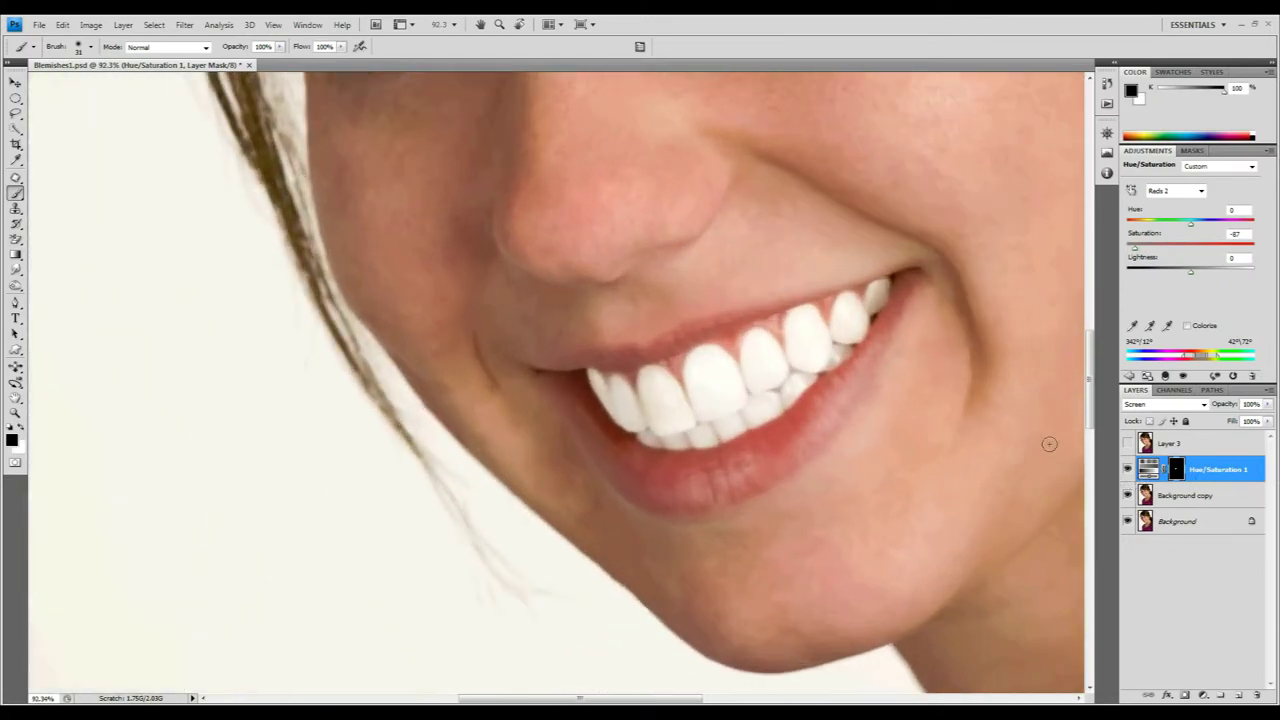
left_click(1176, 471, "alt")
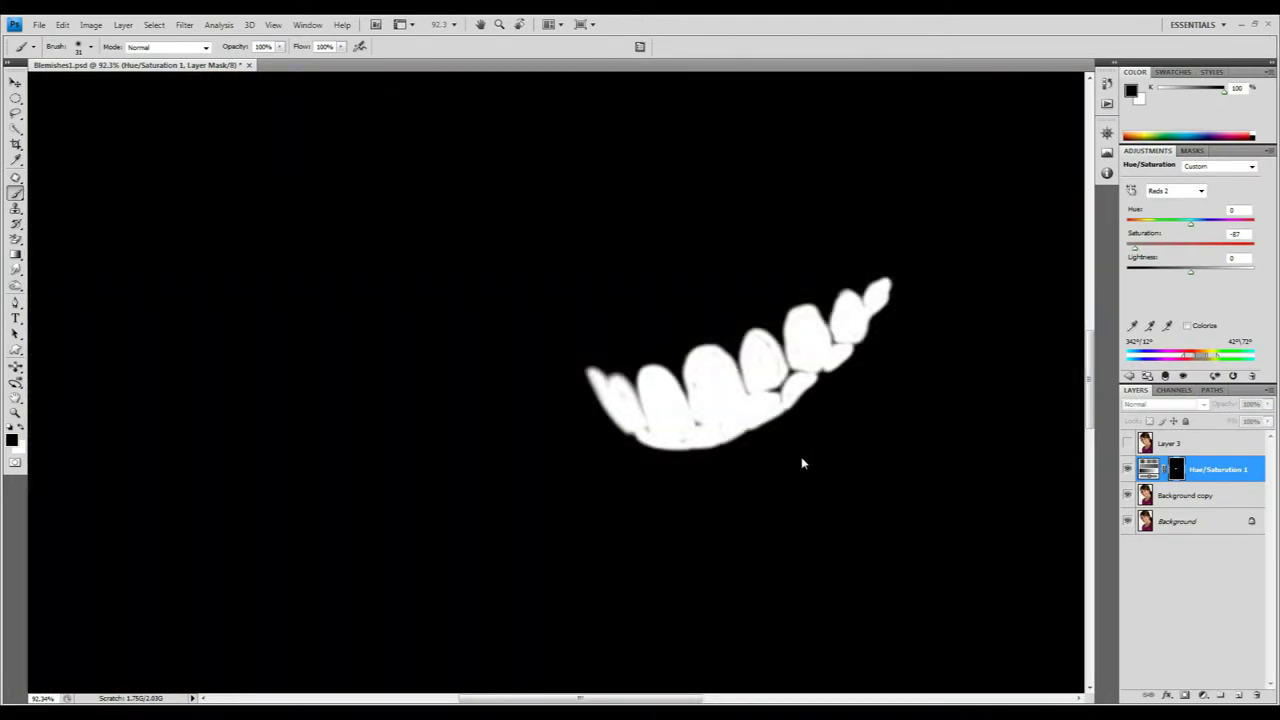
Paint an accidental black spot on a tooth back to white in the mask.
scroll(742, 432, "up", 5)
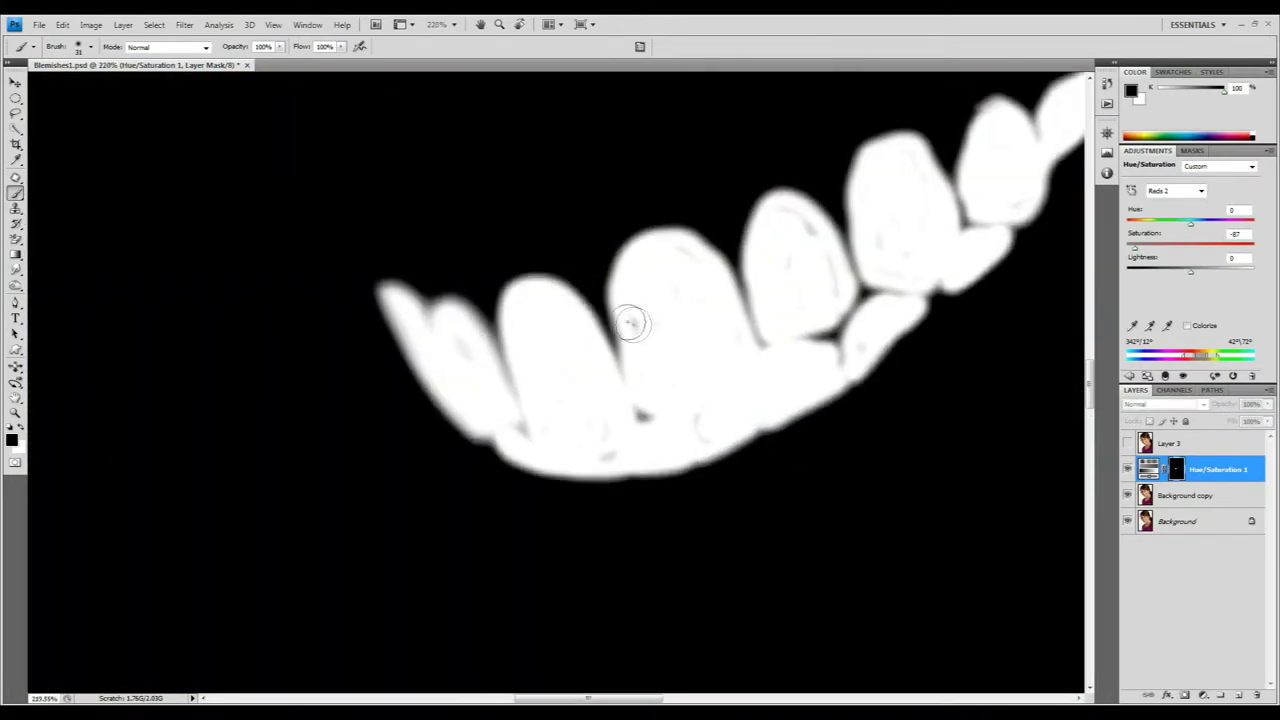
left_click(641, 322)
left_click(21, 428)
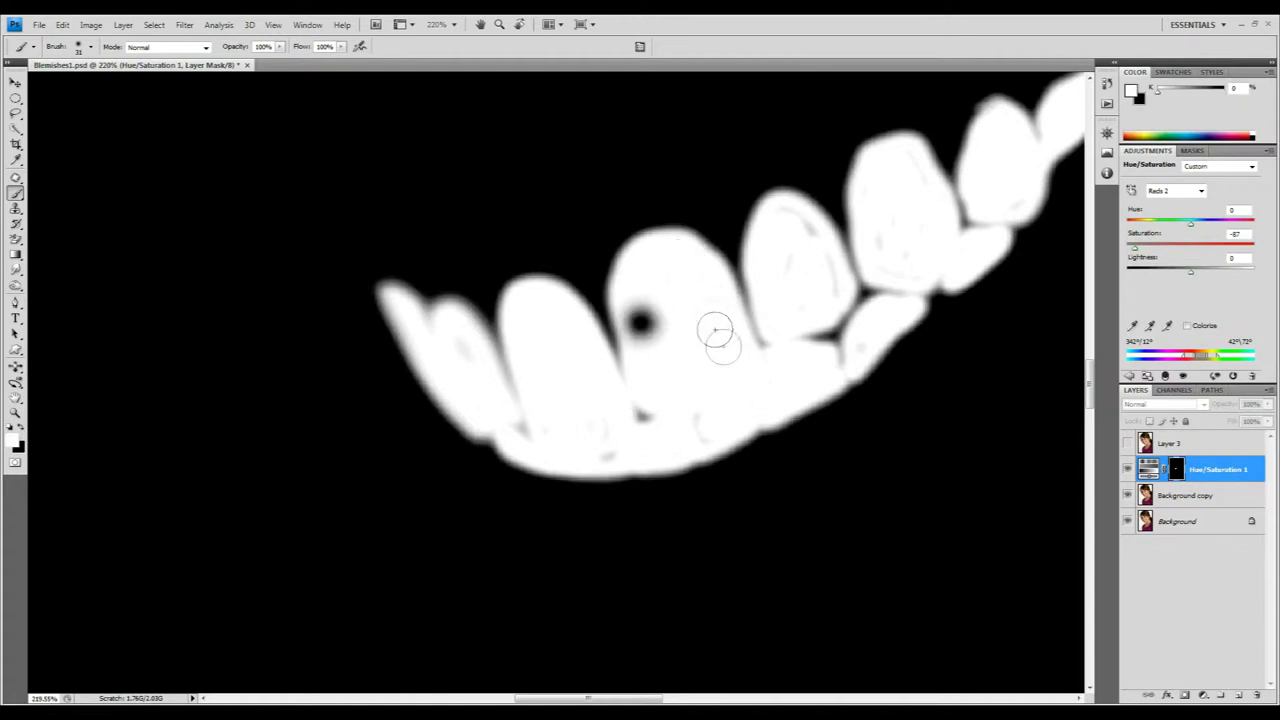
mouse_move(683, 314)
left_mouse_down()
mouse_move(654, 297)
mouse_move(640, 334)
mouse_move(651, 369)
mouse_move(709, 423)
mouse_move(760, 380)
mouse_move(757, 406)
mouse_move(611, 449)
mouse_move(589, 429)
mouse_move(549, 429)
mouse_move(494, 389)
mouse_move(457, 337)
mouse_move(483, 399)
mouse_move(471, 346)
mouse_move(487, 352)
left_mouse_up()
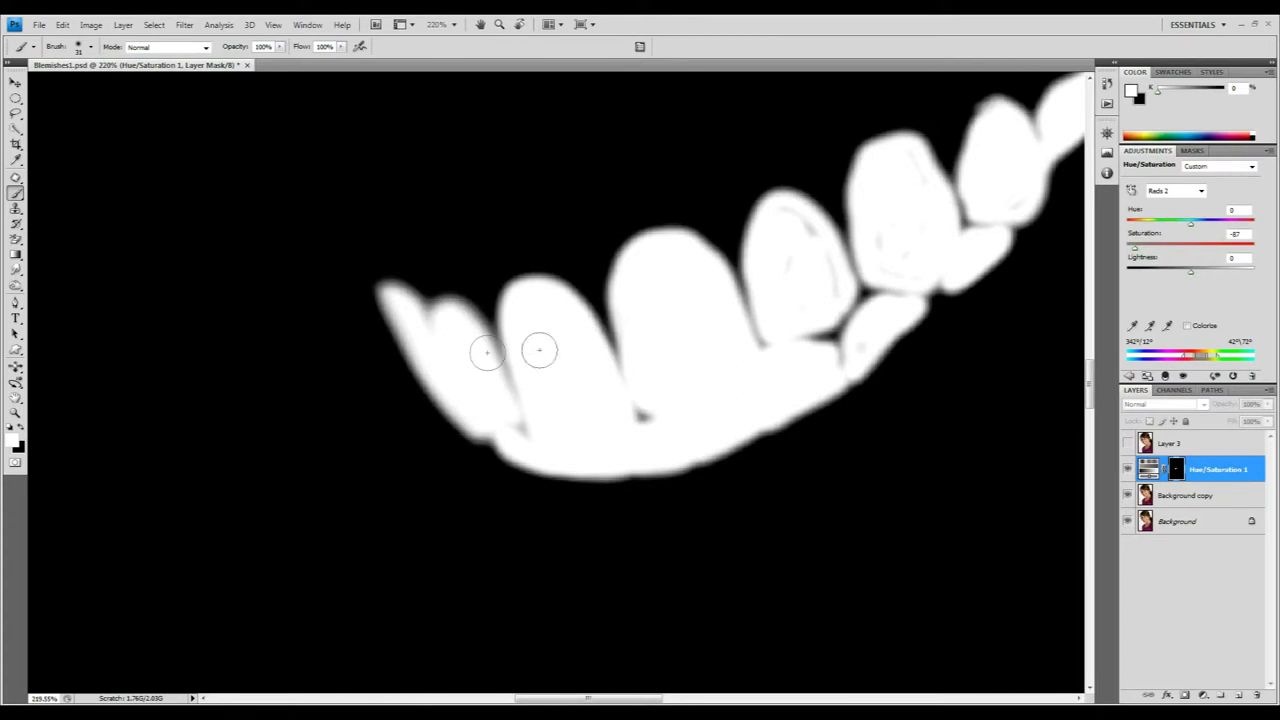
Toggle between the full-colour photo and the mask view to check the teeth coverage.
left_click(1178, 477, "alt")
left_click(1178, 477, "alt")
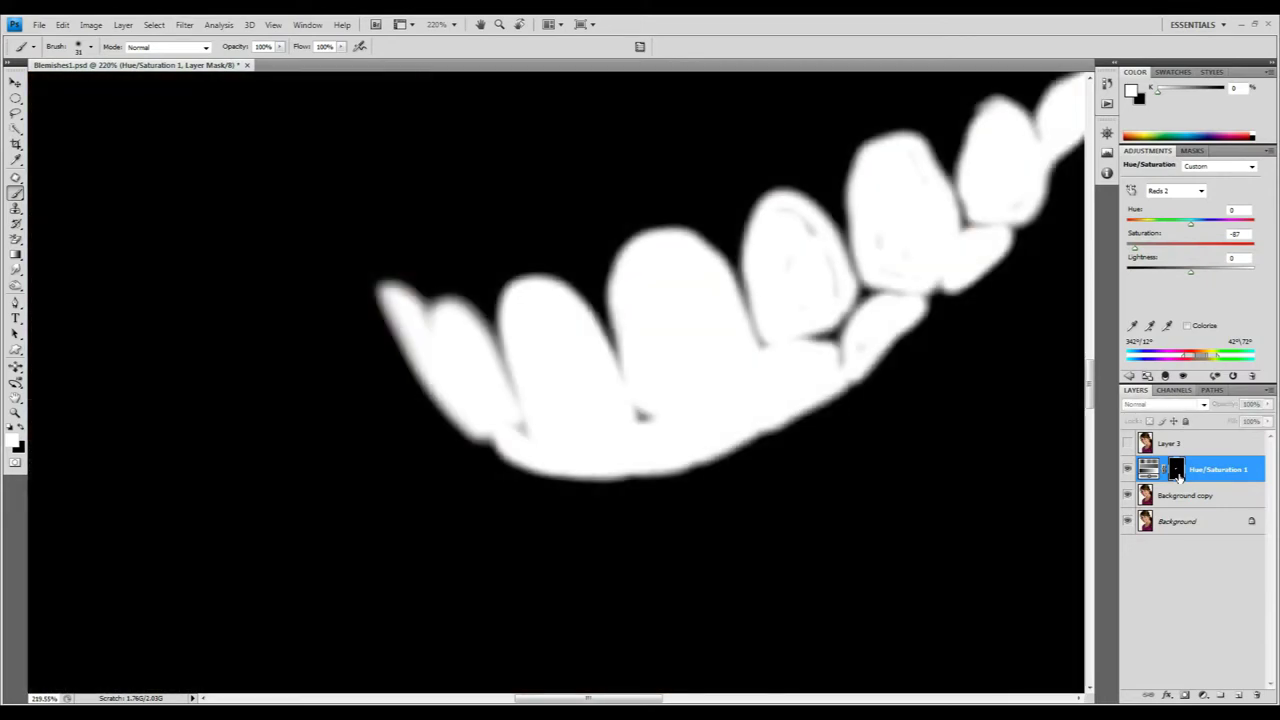
left_click(1178, 477, "alt")
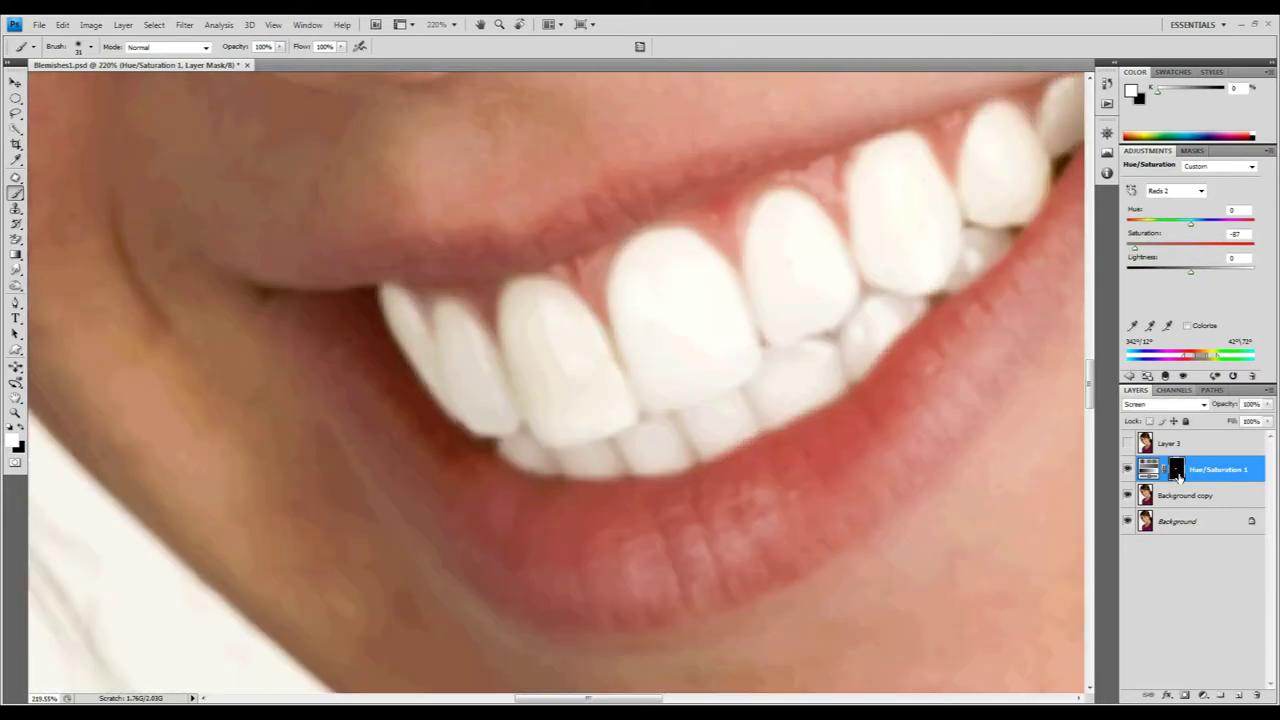
left_click(1178, 477, "alt")
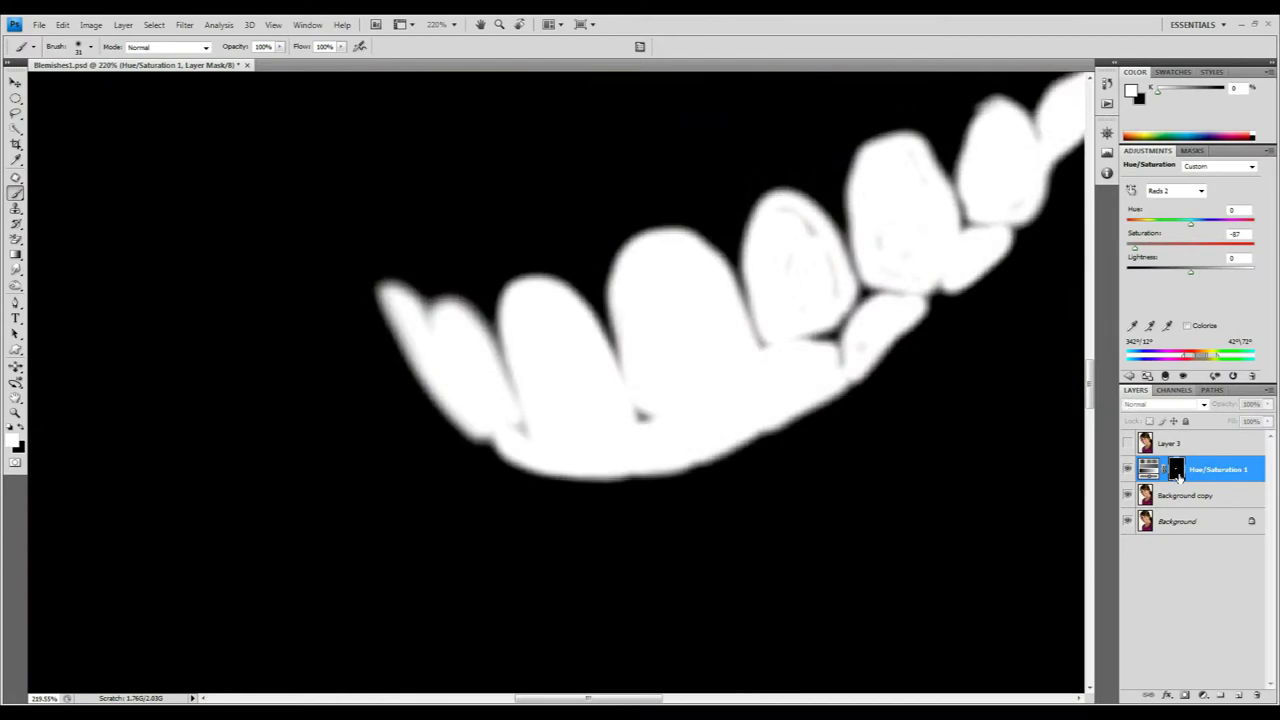
Fill the grey outlines and faint marks on the teeth with white, then fit the mask on screen.
mouse_move(840, 332)
left_mouse_down()
mouse_move(811, 306)
mouse_move(826, 269)
mouse_move(807, 231)
mouse_move(774, 229)
mouse_move(771, 303)
mouse_move(806, 291)
mouse_move(859, 332)
mouse_move(857, 346)
left_mouse_up()
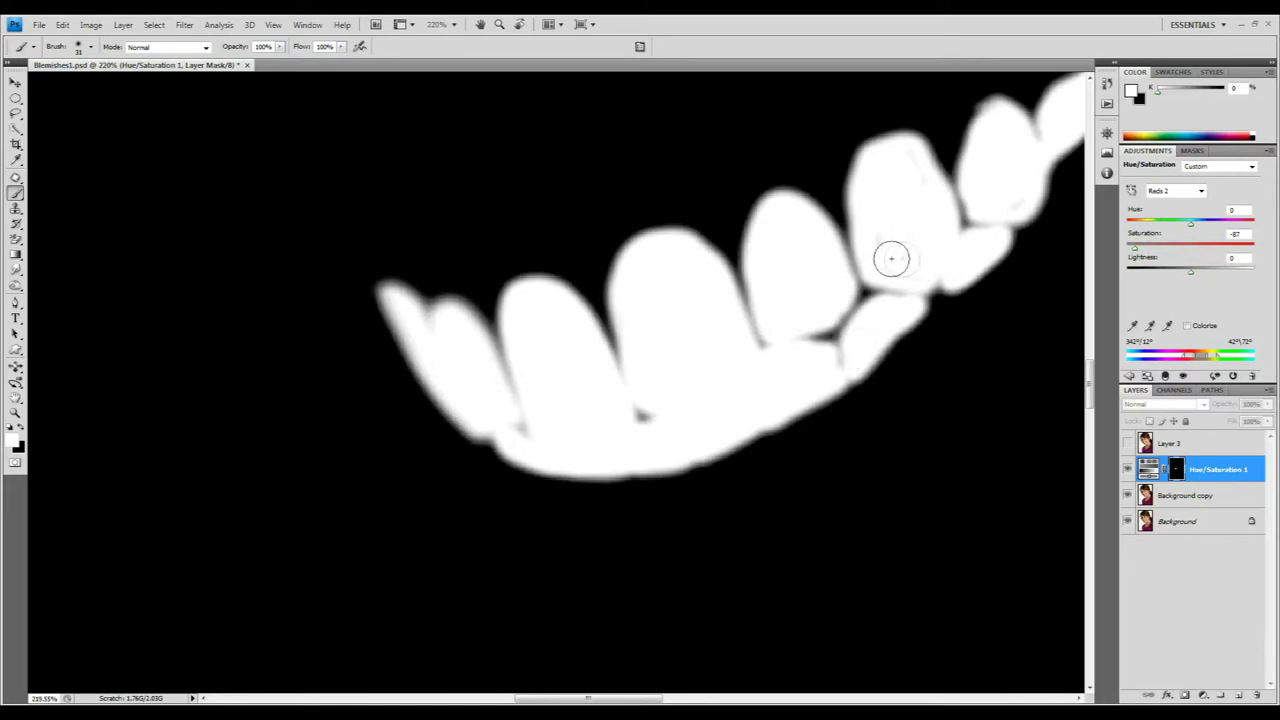
mouse_move(916, 179)
left_mouse_down()
mouse_move(894, 163)
mouse_move(880, 234)
mouse_move(883, 171)
mouse_move(965, 192)
left_mouse_up()
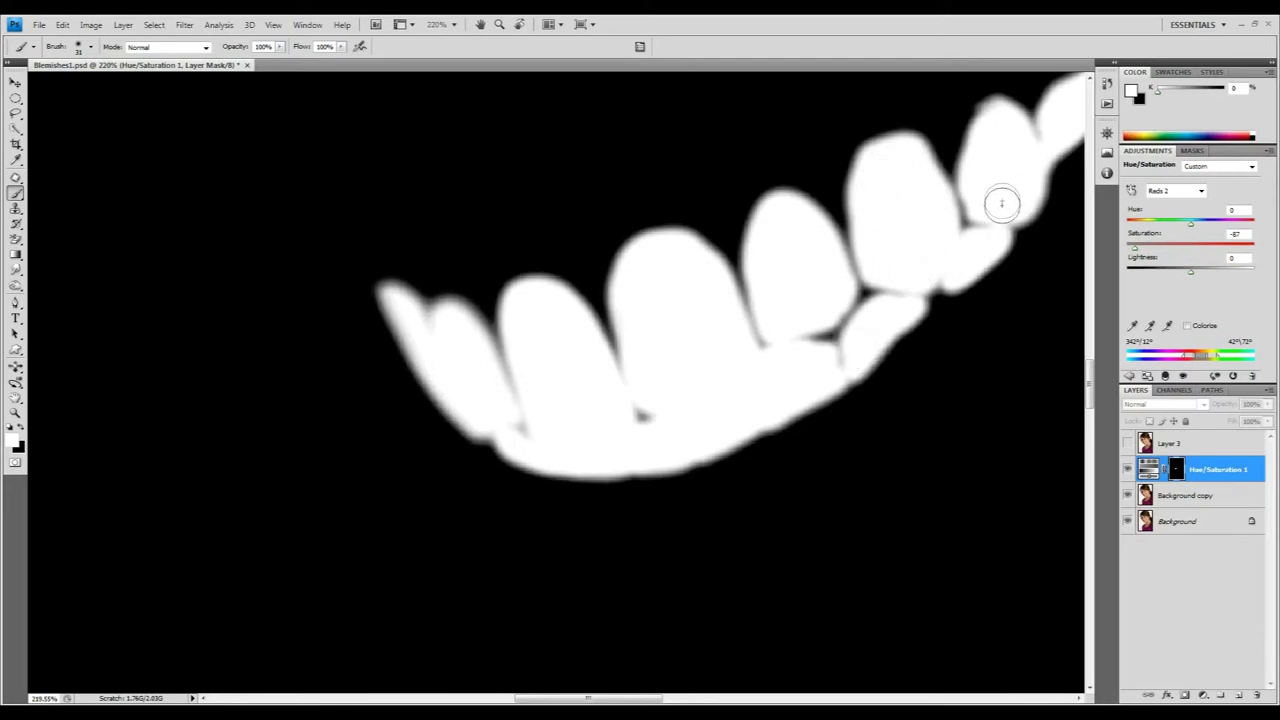
key("ctrl+0")
scroll(753, 365, "up", 5)
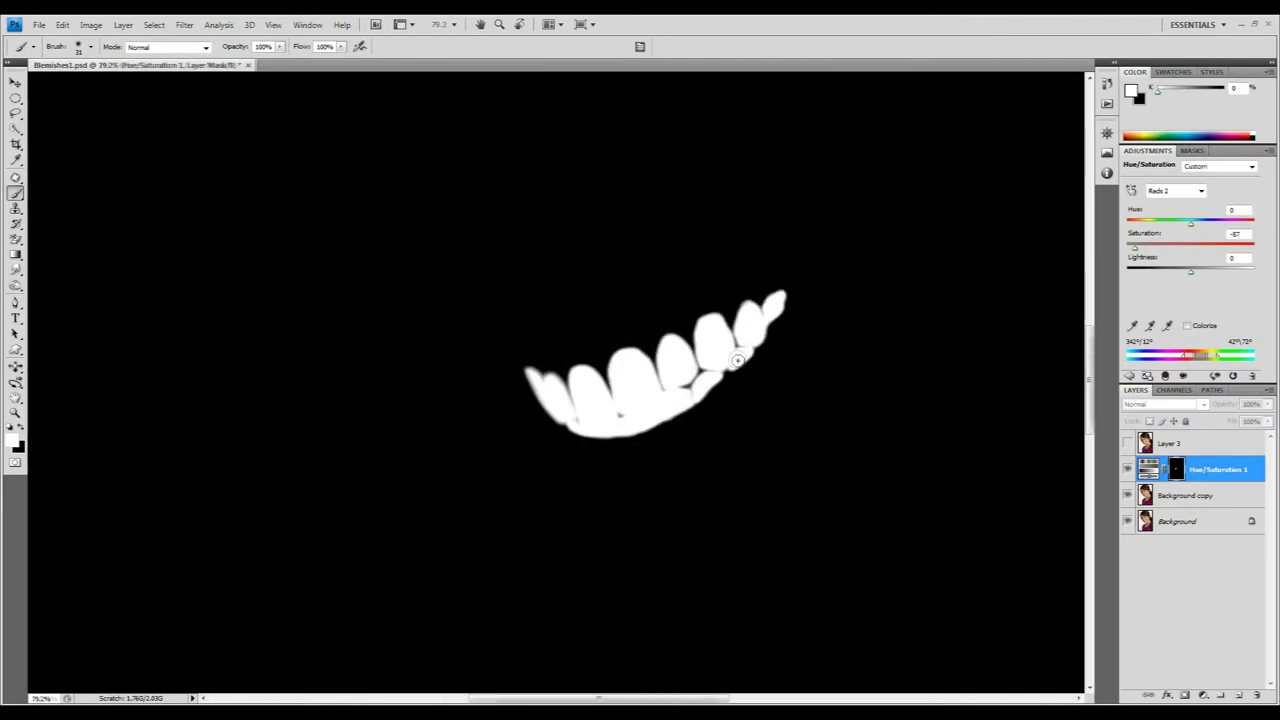
scroll(757, 291, "up", 1)
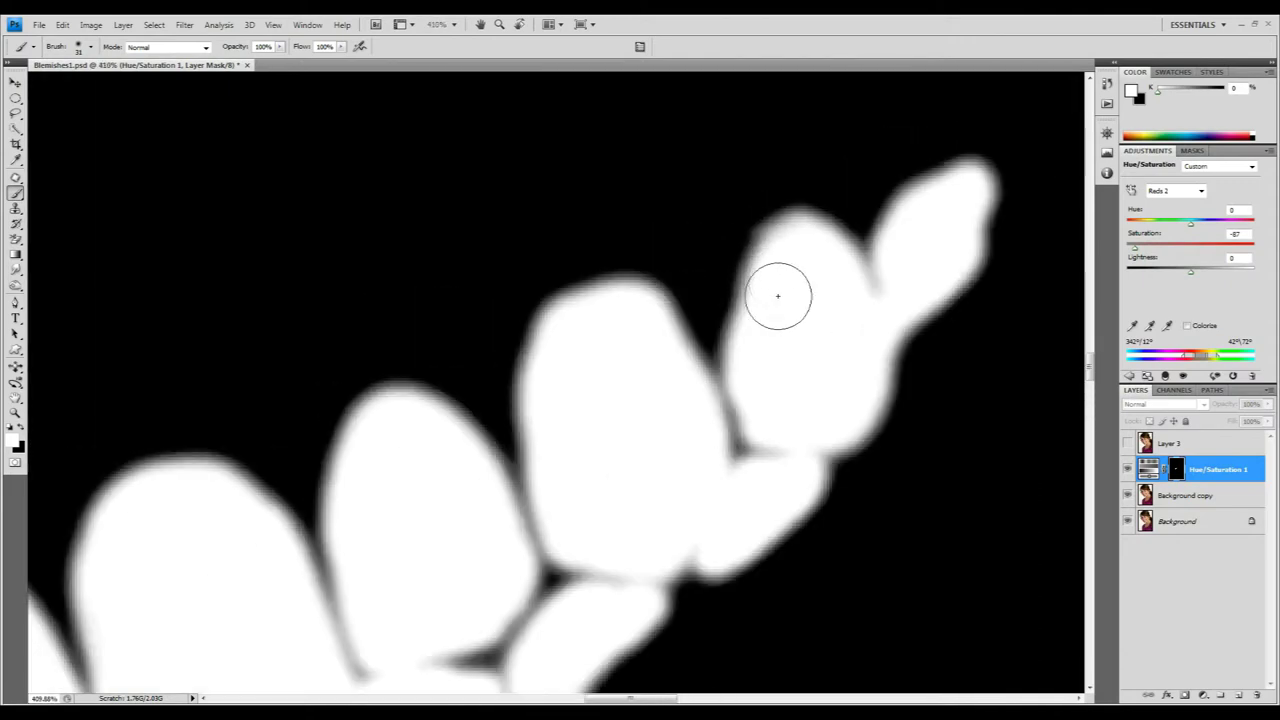
scroll(824, 362, "down", 5)
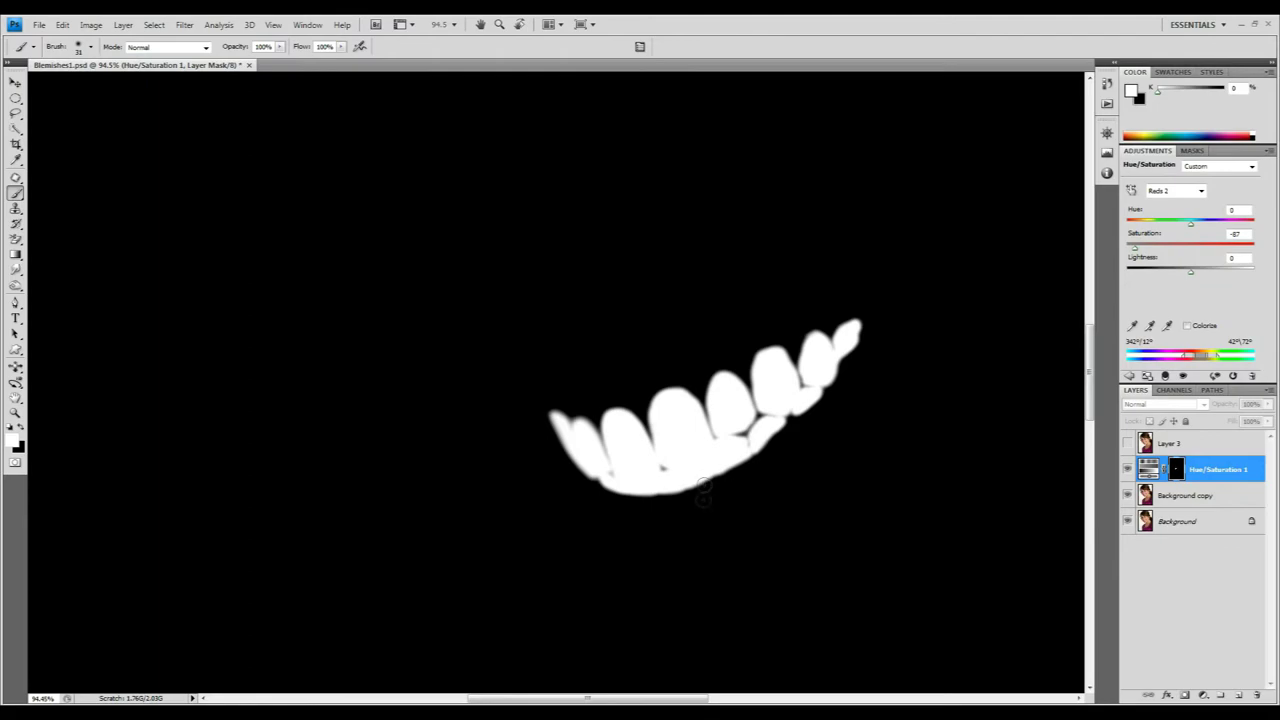
scroll(750, 462, "up", 2)
Return to the photo view, zoom out and lower the Hue/Saturation 1 fill to 72%.
left_click(1178, 470, "alt")
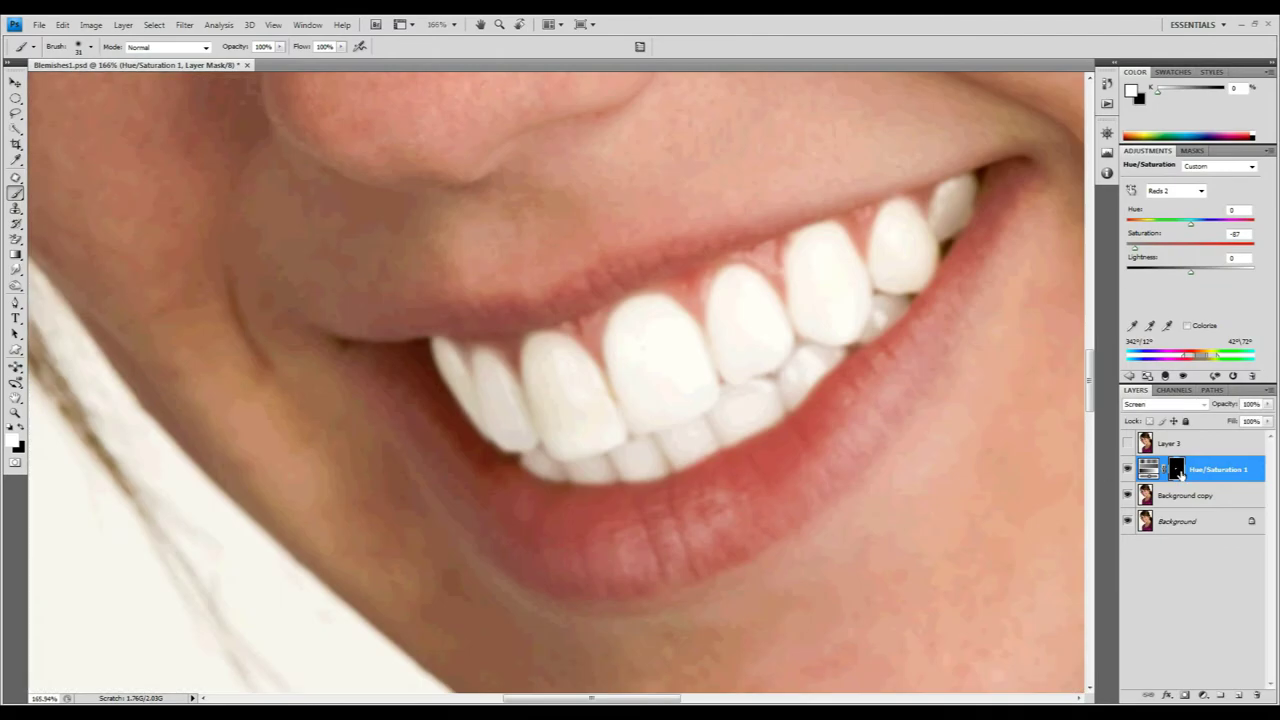
scroll(754, 410, "down", 6)
scroll(753, 394, "down", 2)
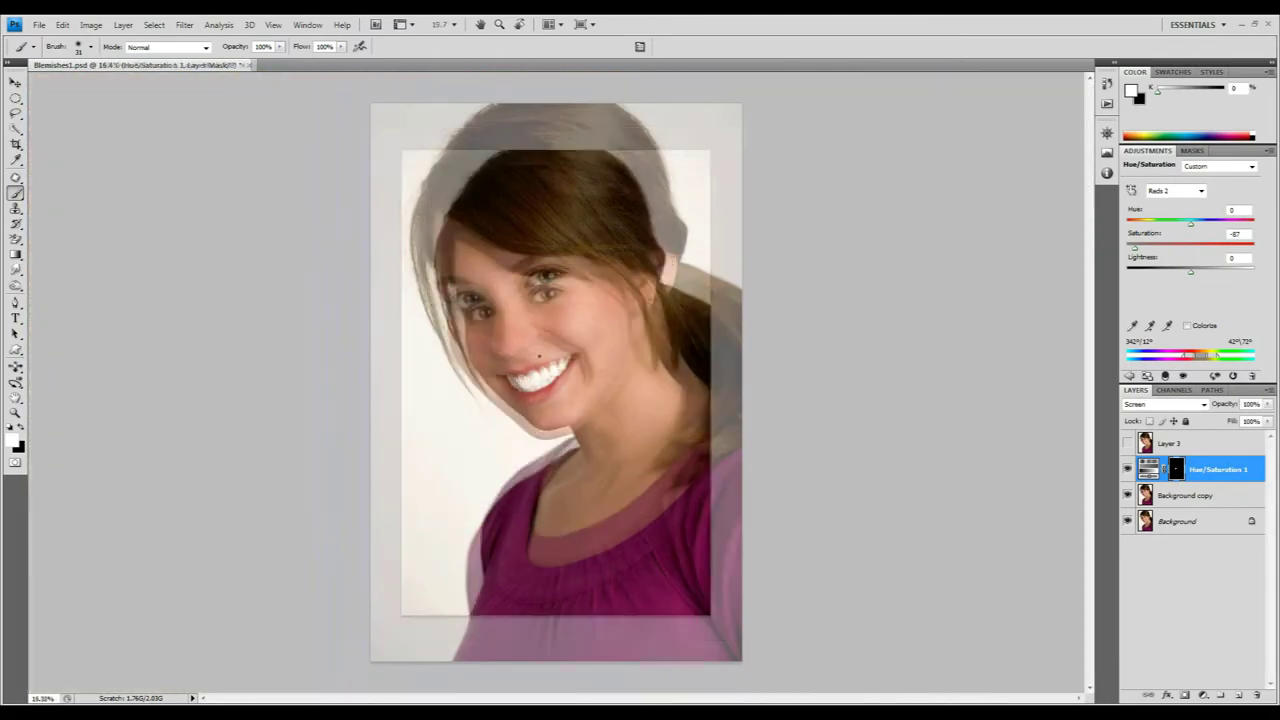
scroll(524, 380, "up", 4)
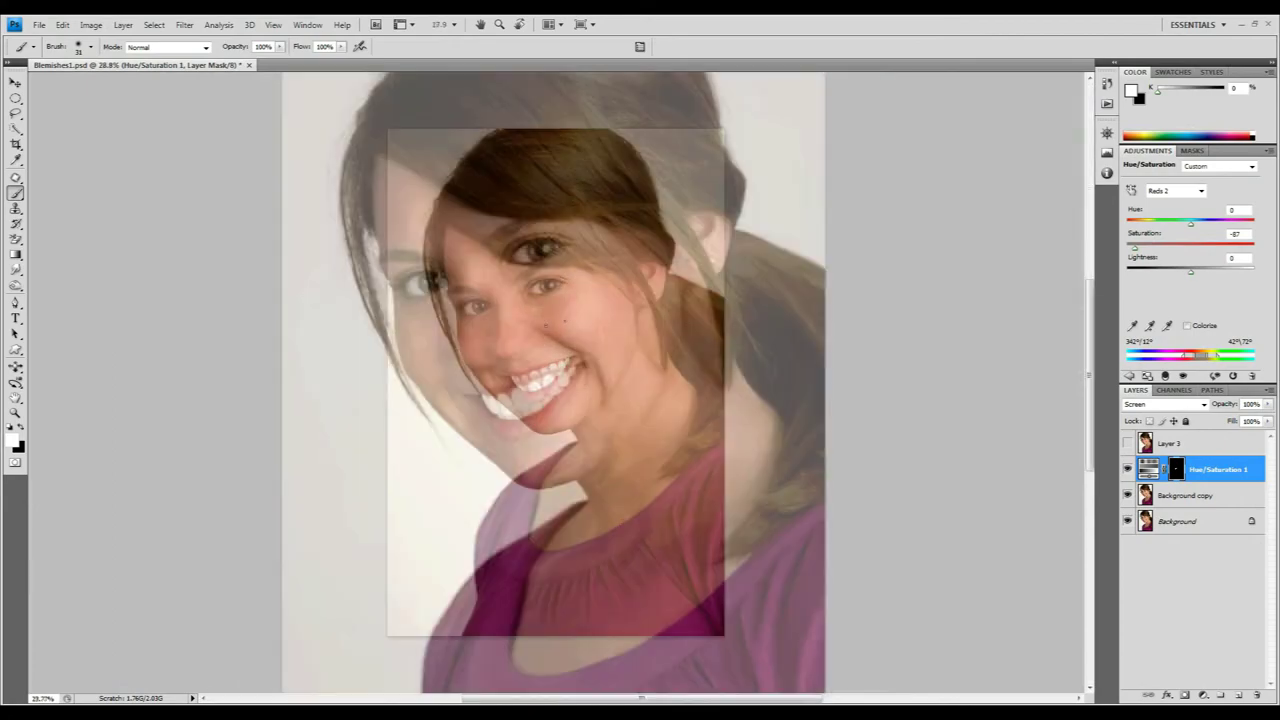
scroll(561, 415, "up", 1)
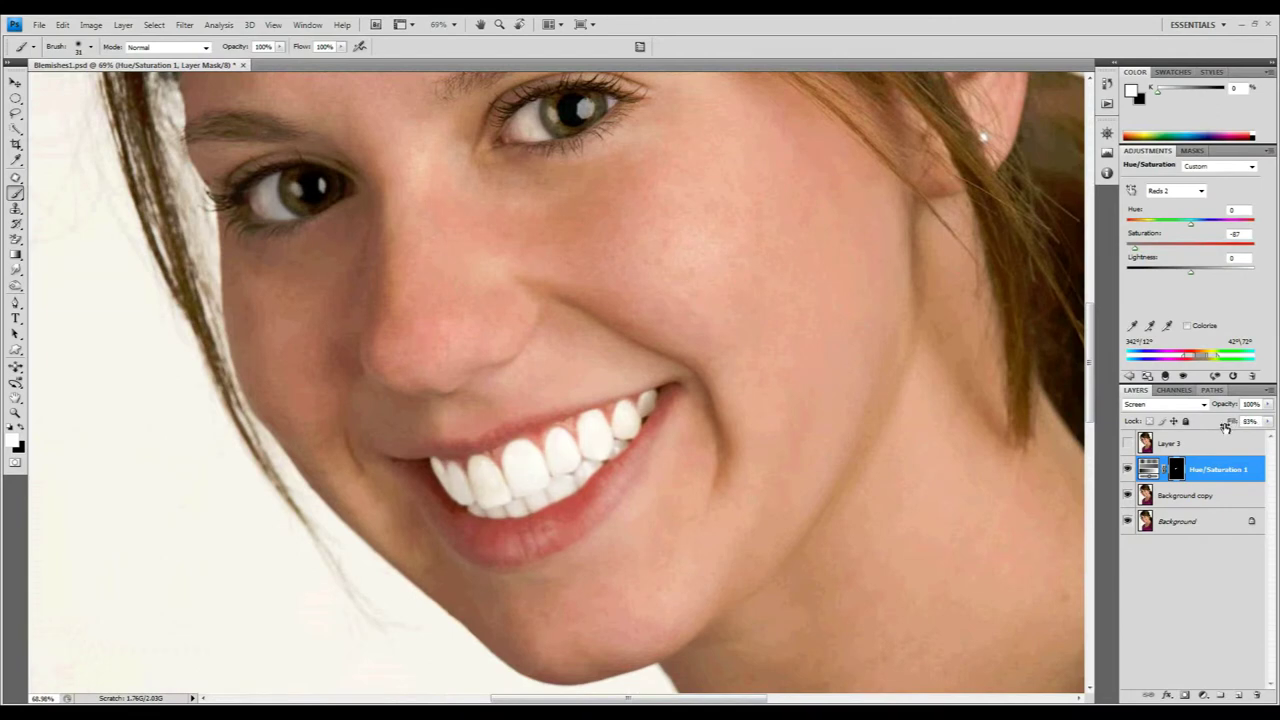
left_click_drag(1208, 428, 1204, 428)
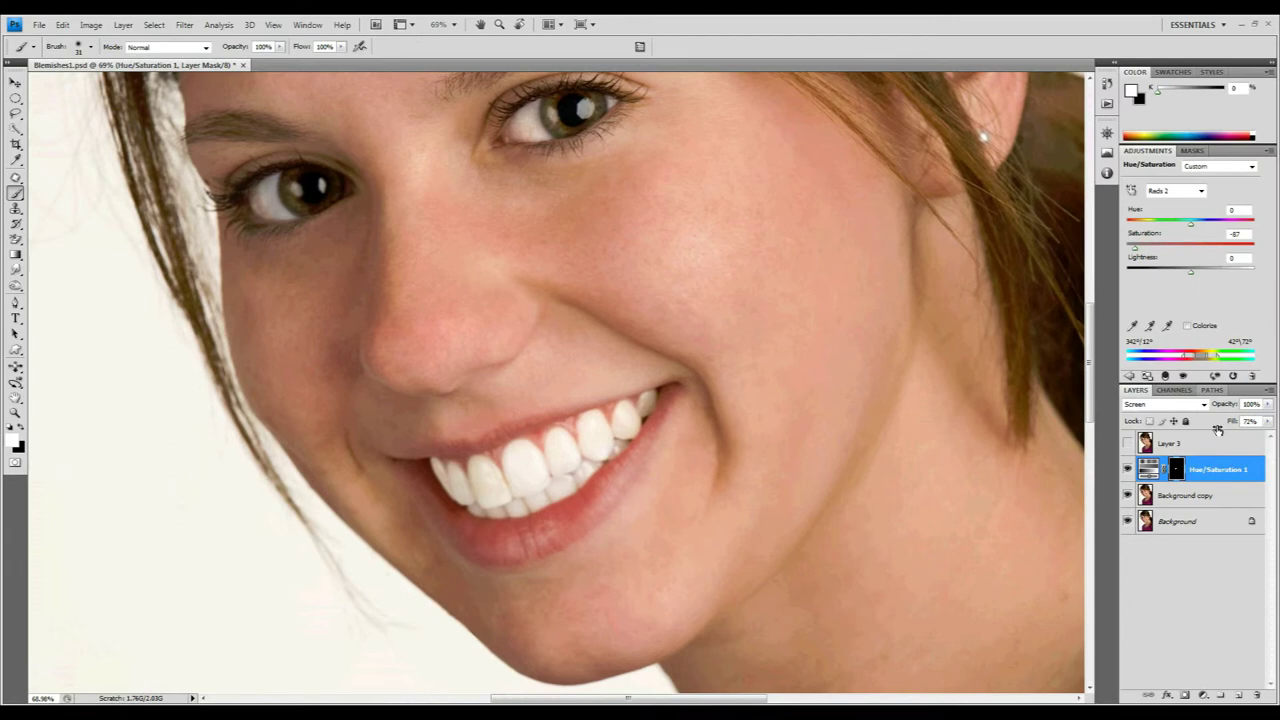
left_click(1129, 470)
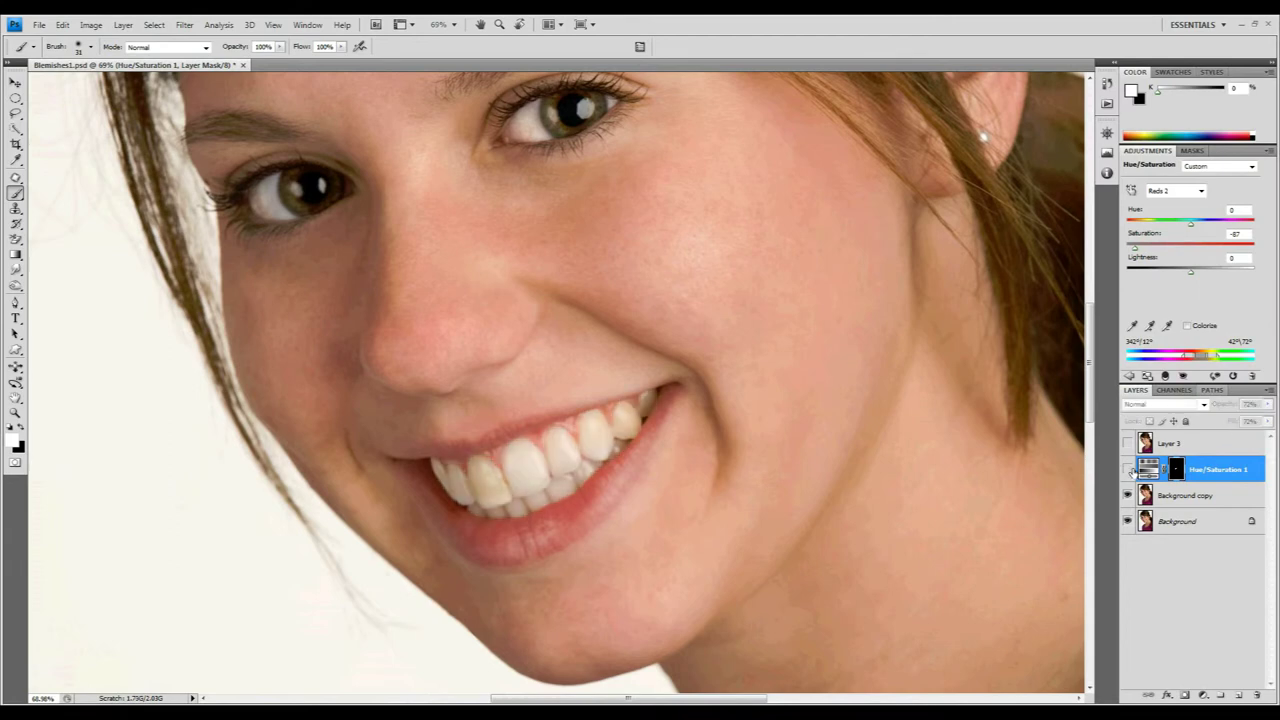
left_click(1129, 470)
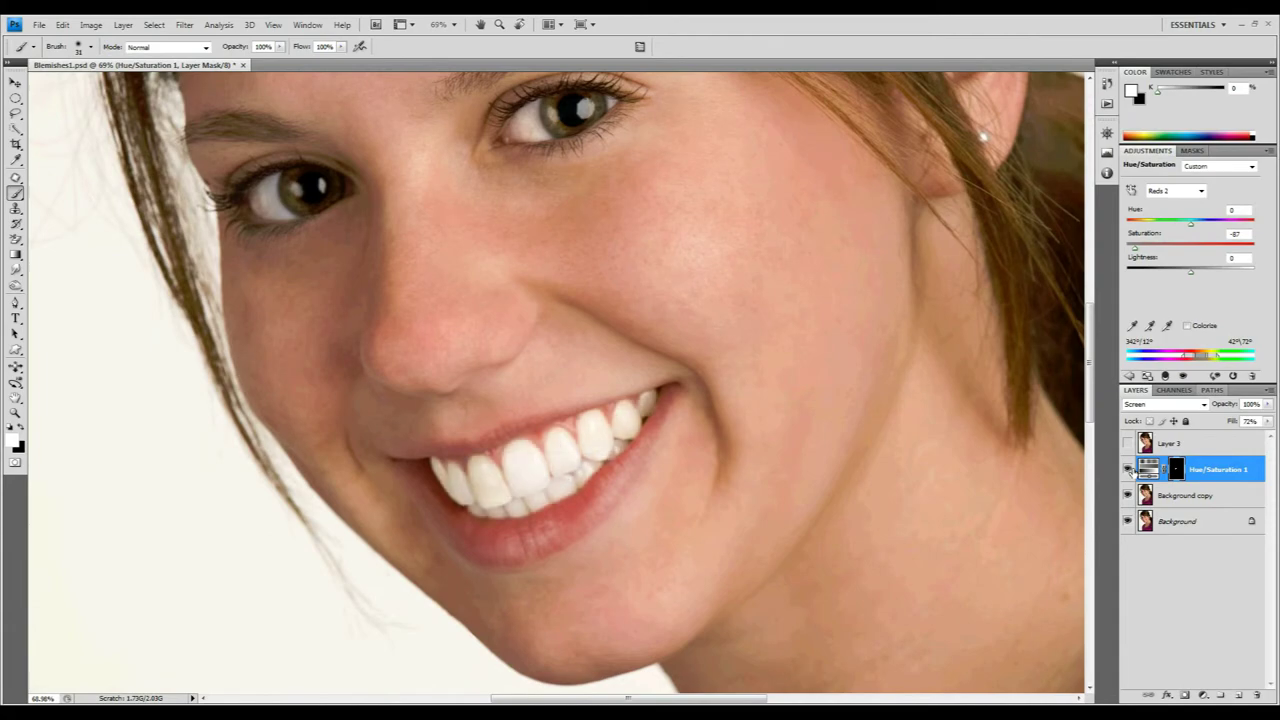
left_click(1129, 470)
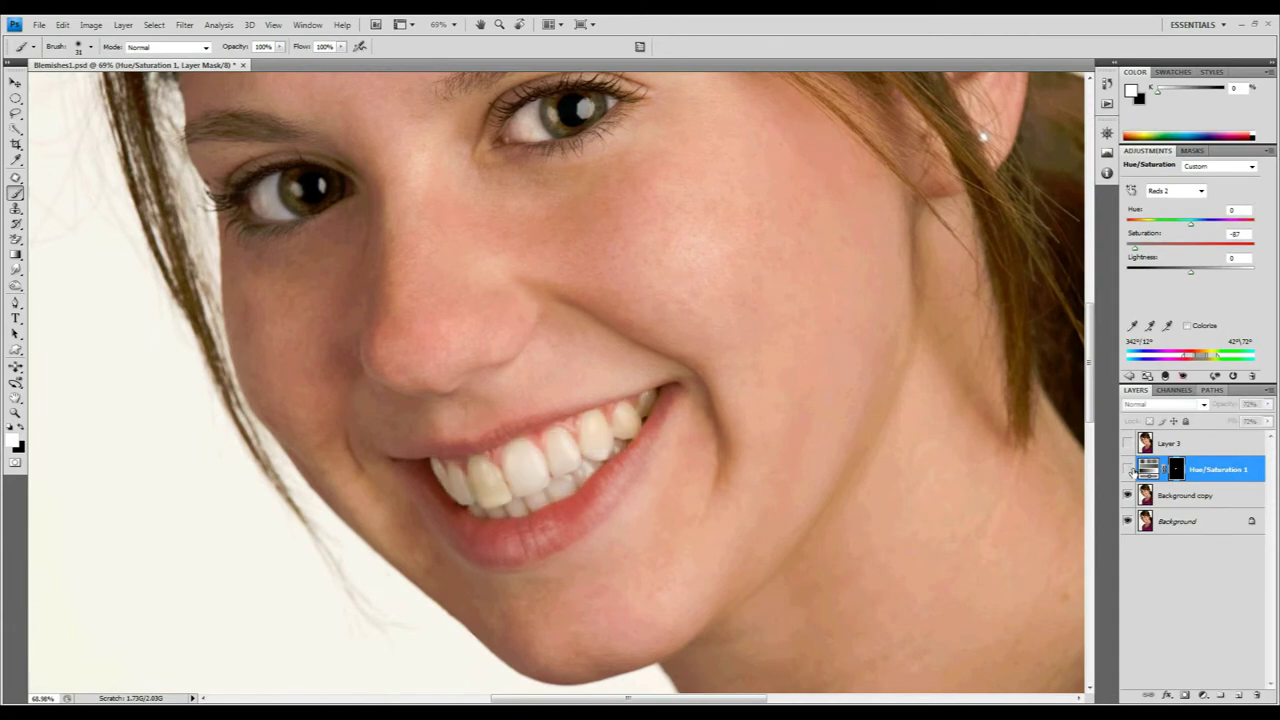
left_click(1129, 470)
scroll(871, 446, "down", 5)
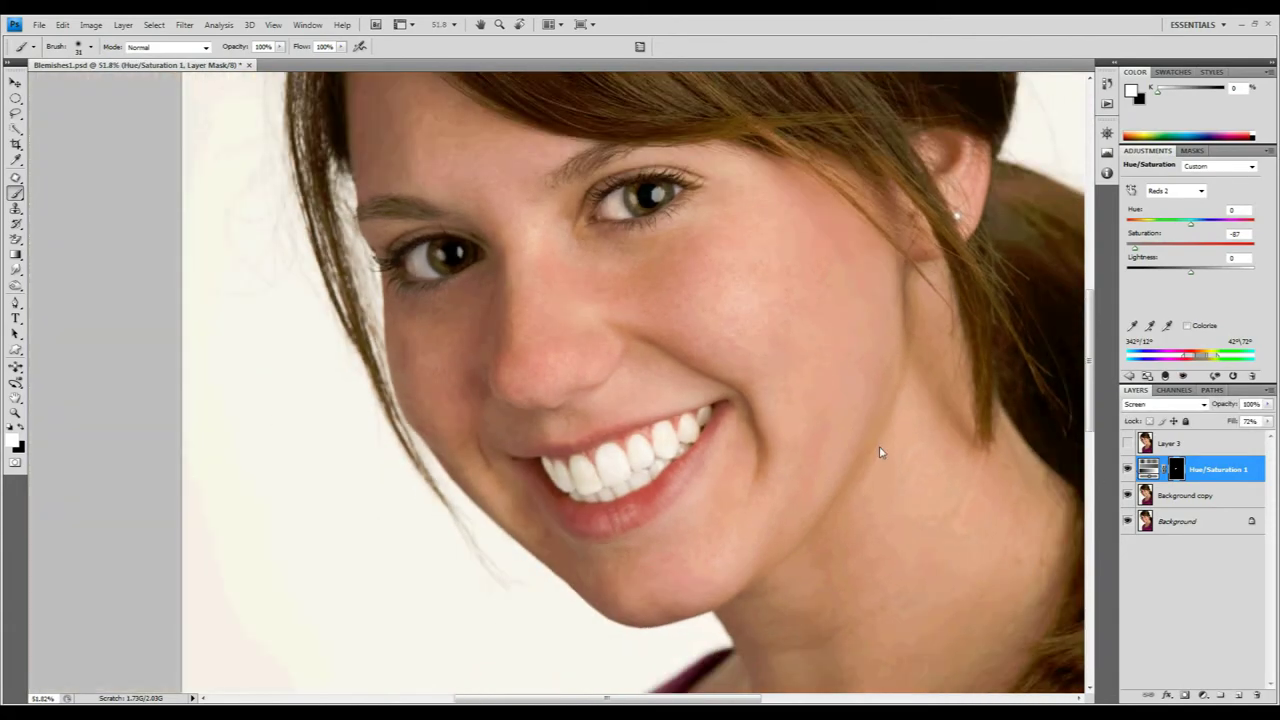
scroll(536, 363, "down", 4)
scroll(536, 363, "up", 2)
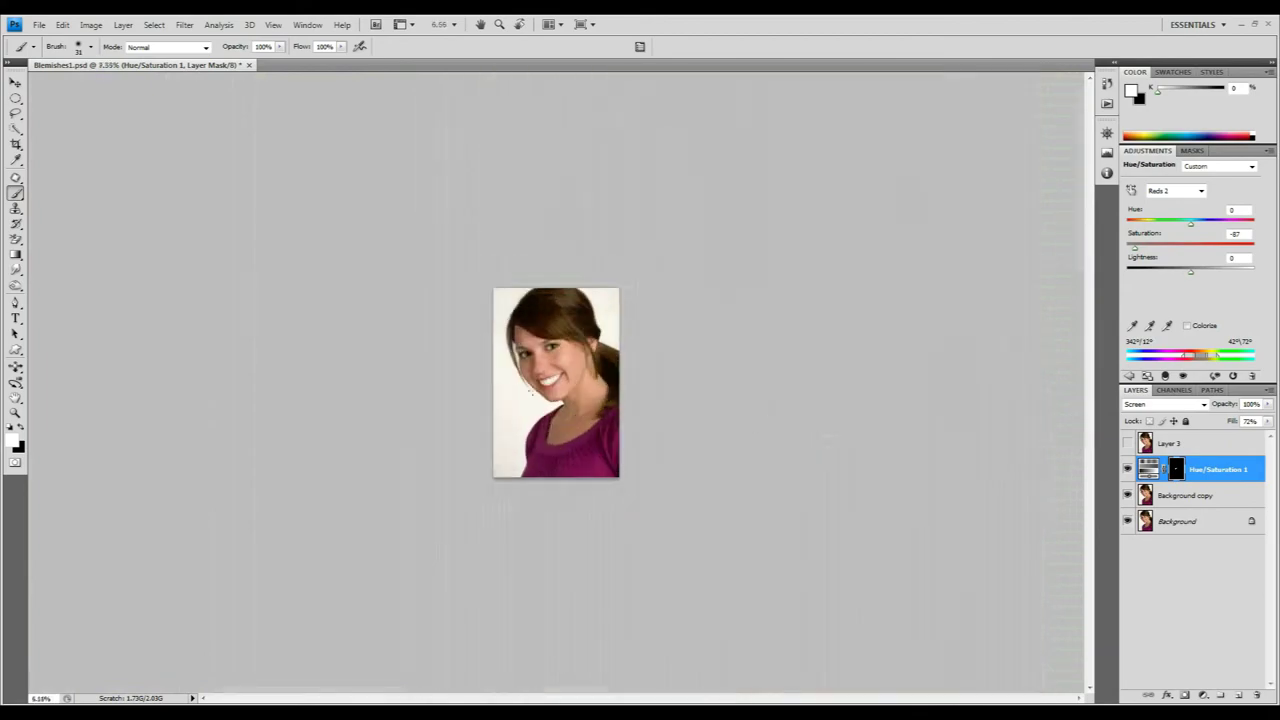
scroll(536, 363, "up", 5)
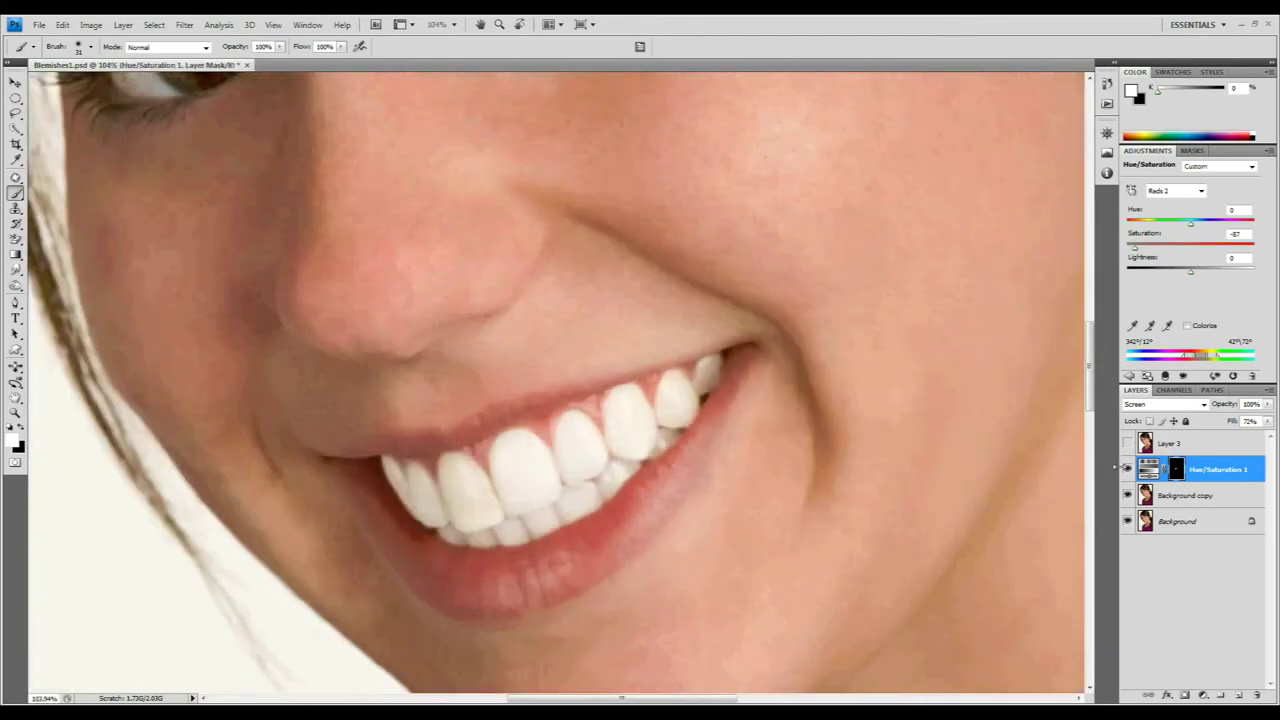
left_click(1127, 469)
left_click(1122, 477)
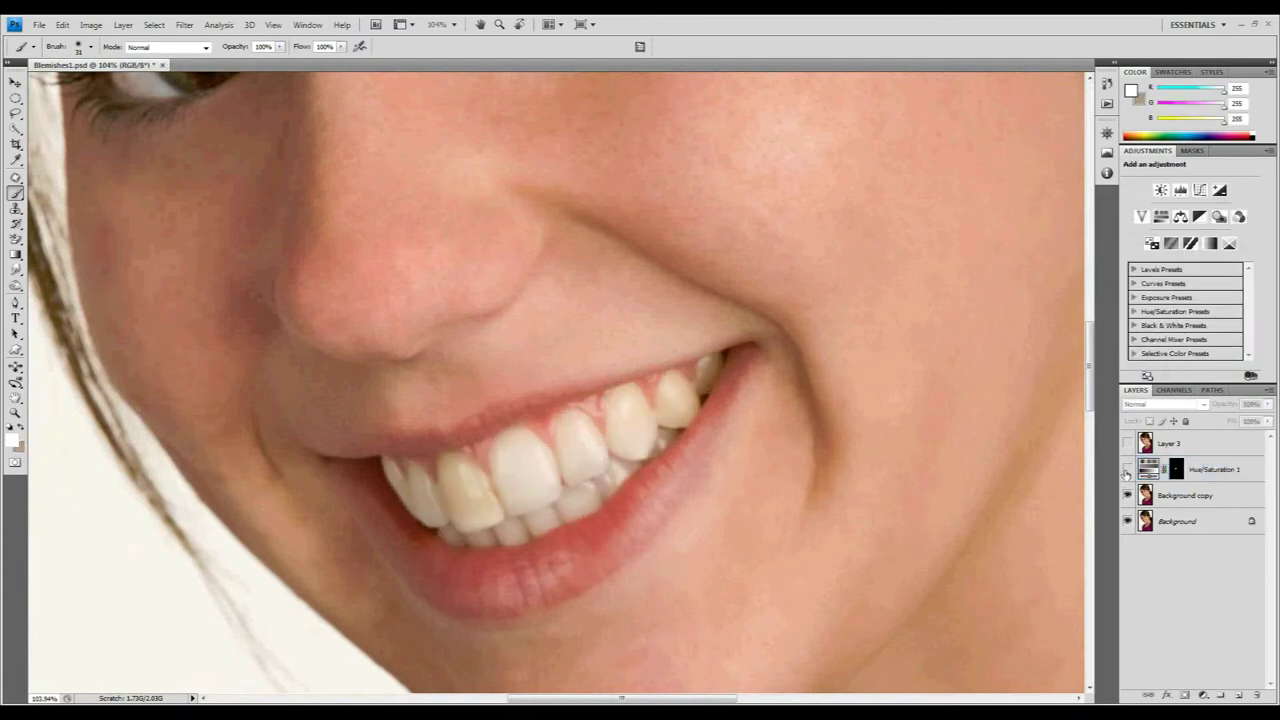
left_click(1127, 470)
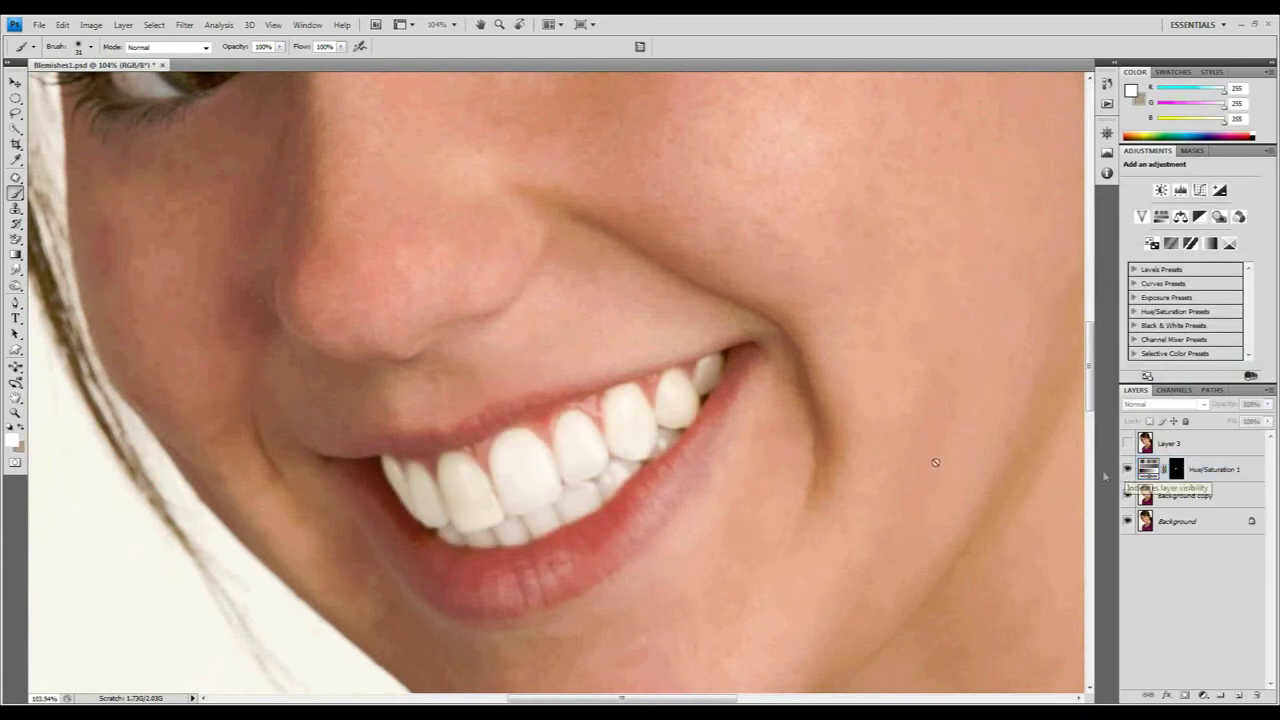
key("ctrl+0")
left_click(1193, 471)
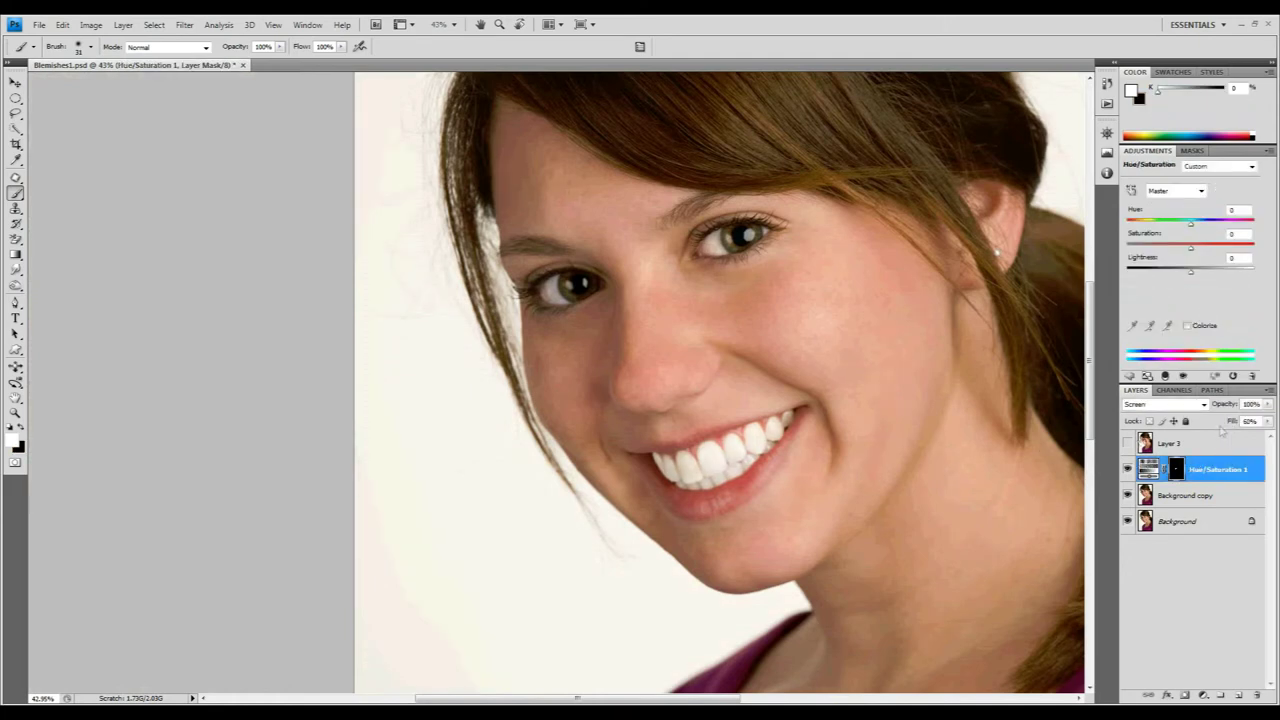
Compare original and whitened teeth by toggling the Hue/Saturation 1 layer's visibility.
scroll(538, 362, "up", 2)
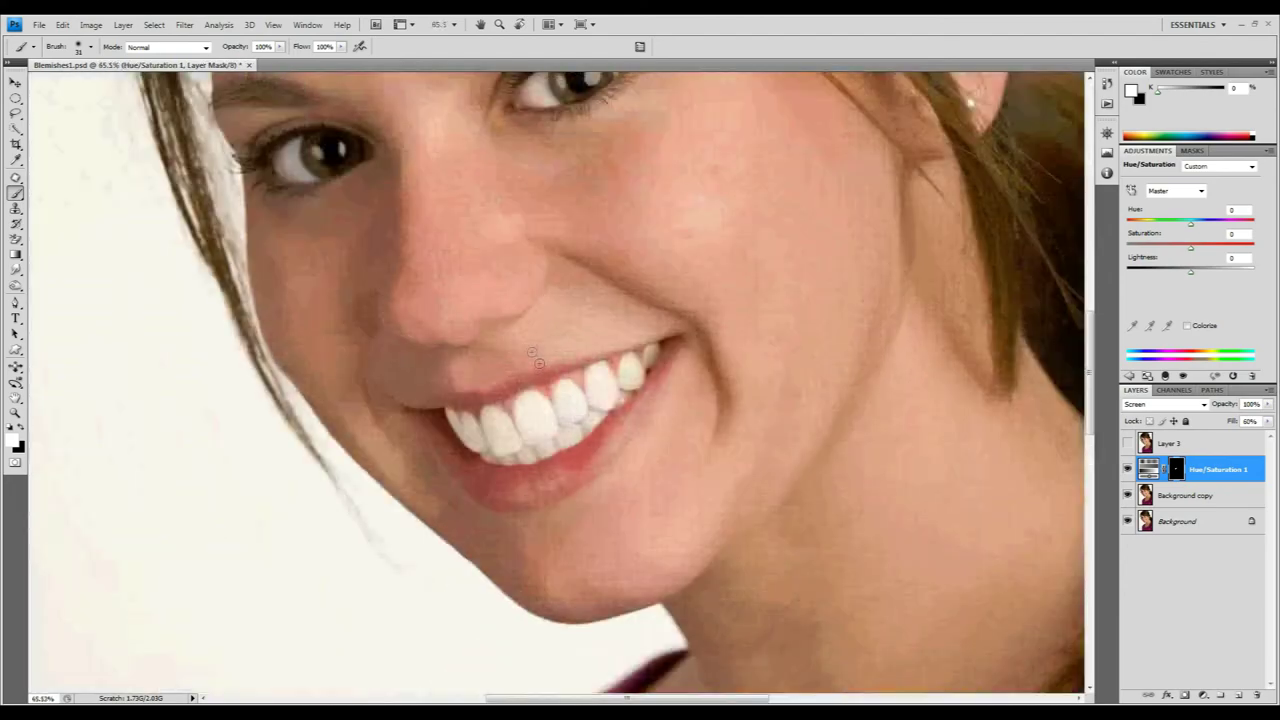
scroll(538, 362, "up", 3)
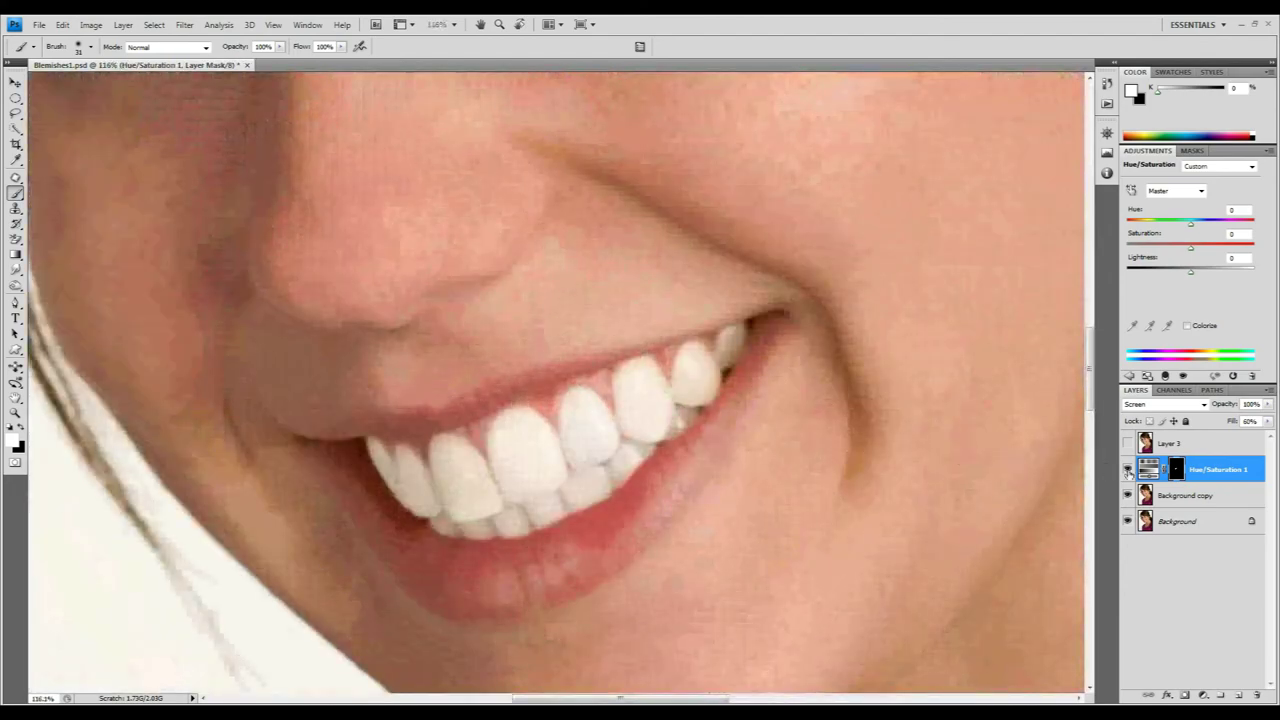
left_click(1128, 472)
left_click(1127, 470)
left_click(1127, 470)
Zoom around the portrait to review the 60% whitening, then hide the adjustment.
scroll(691, 344, "down", 5)
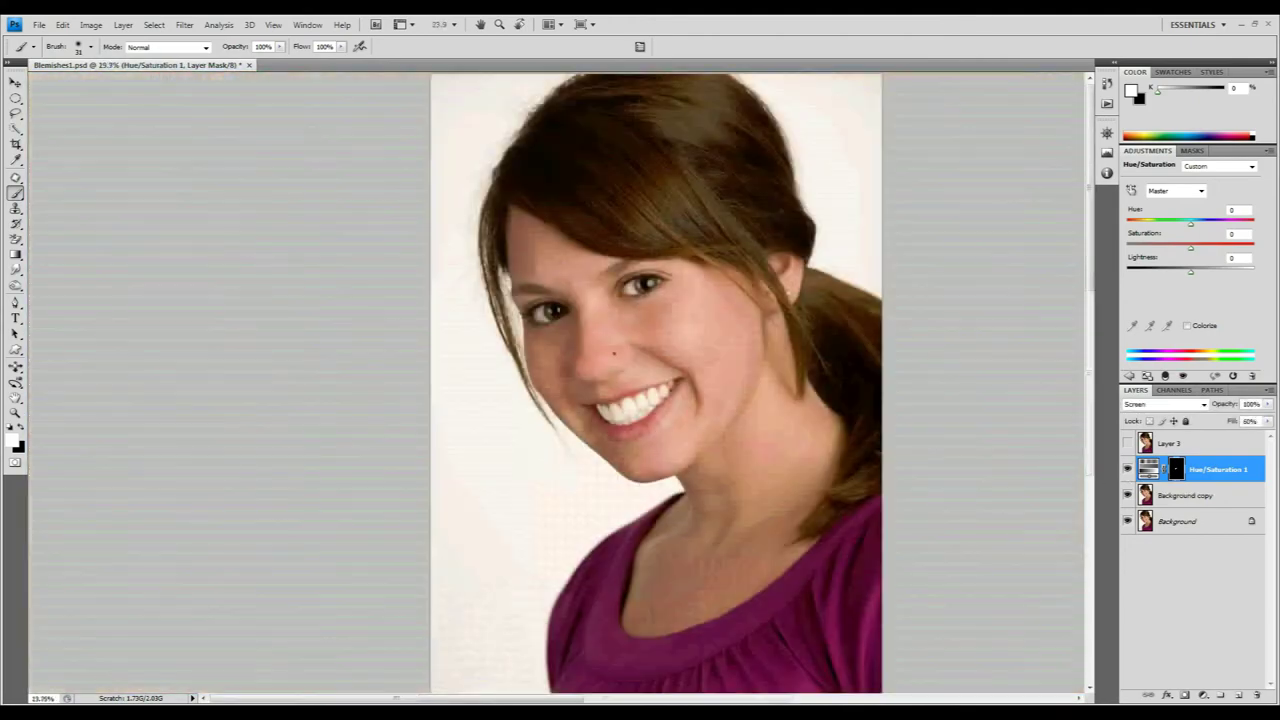
scroll(521, 339, "up", 3)
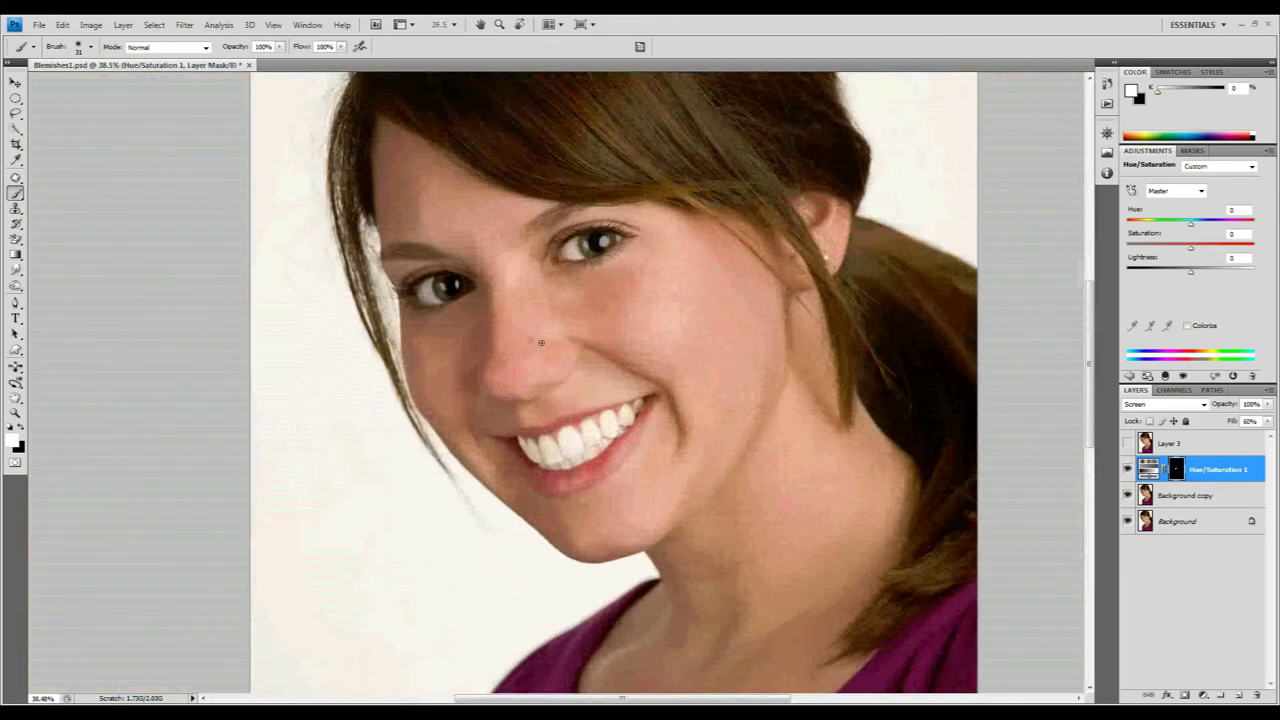
scroll(579, 416, "up", 2)
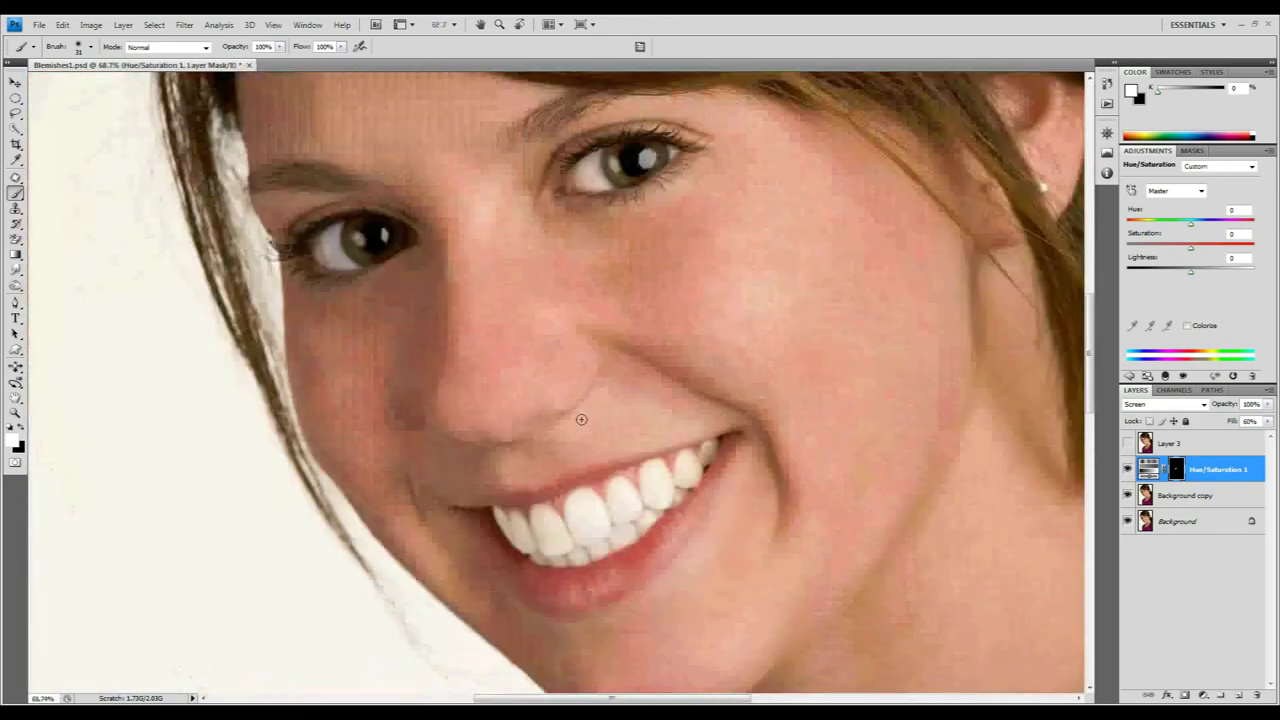
scroll(579, 416, "down", 3)
scroll(504, 352, "up", 4)
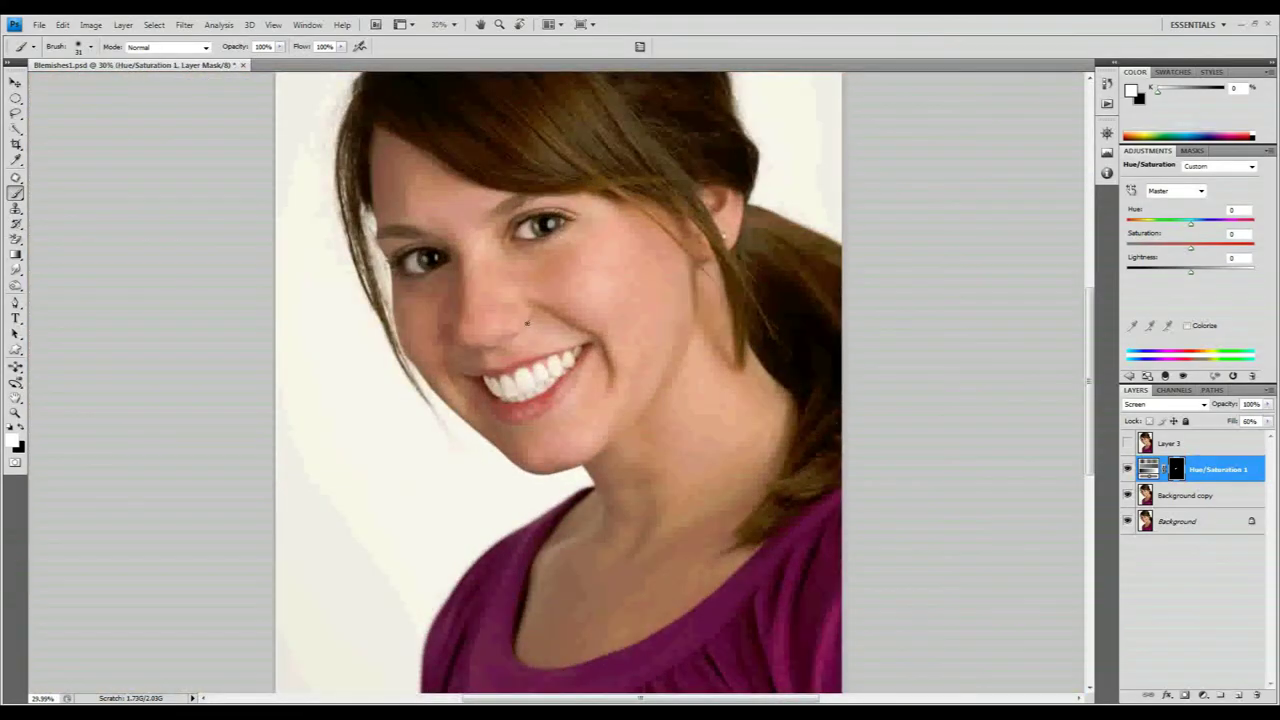
scroll(504, 352, "down", 5)
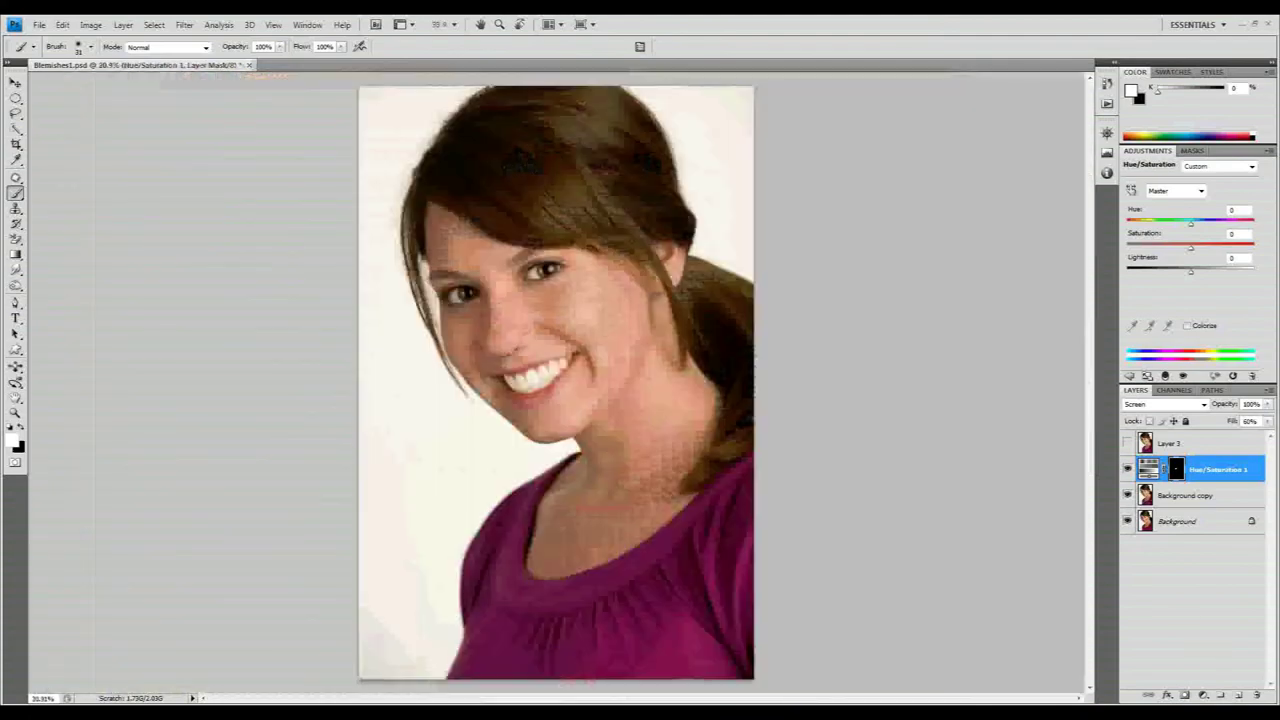
scroll(540, 360, "up", 3)
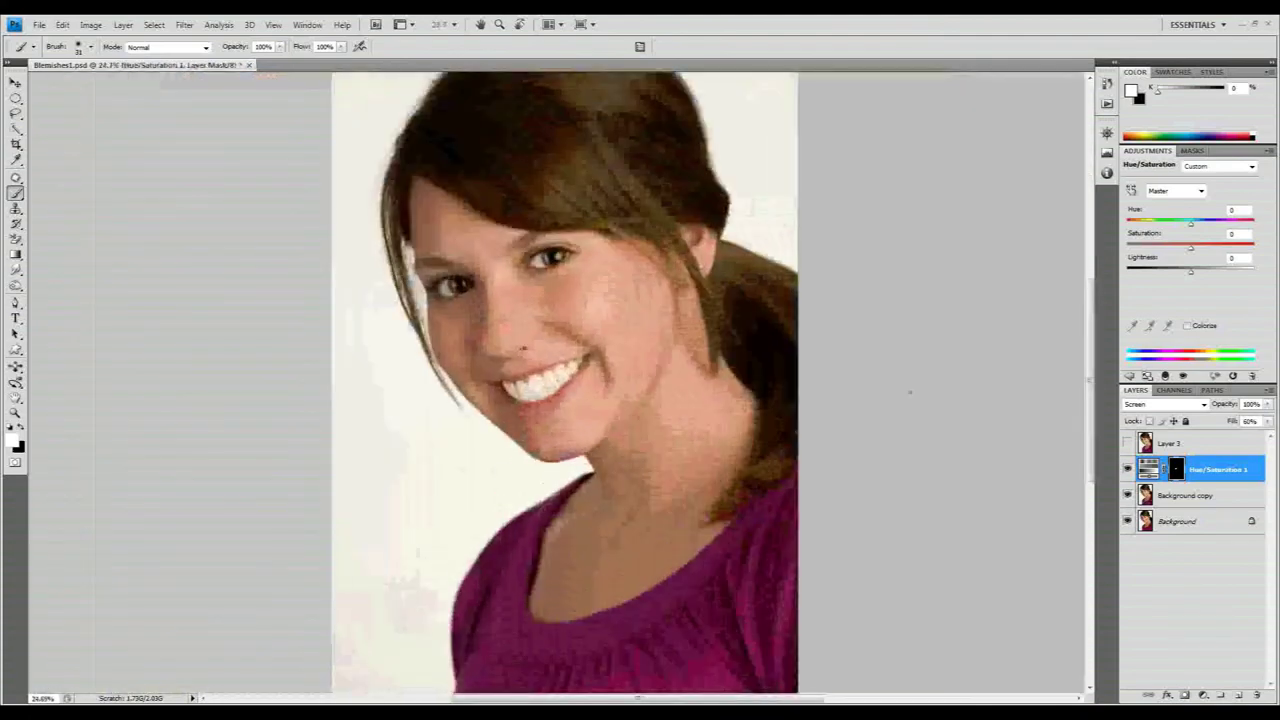
left_click(1127, 470)
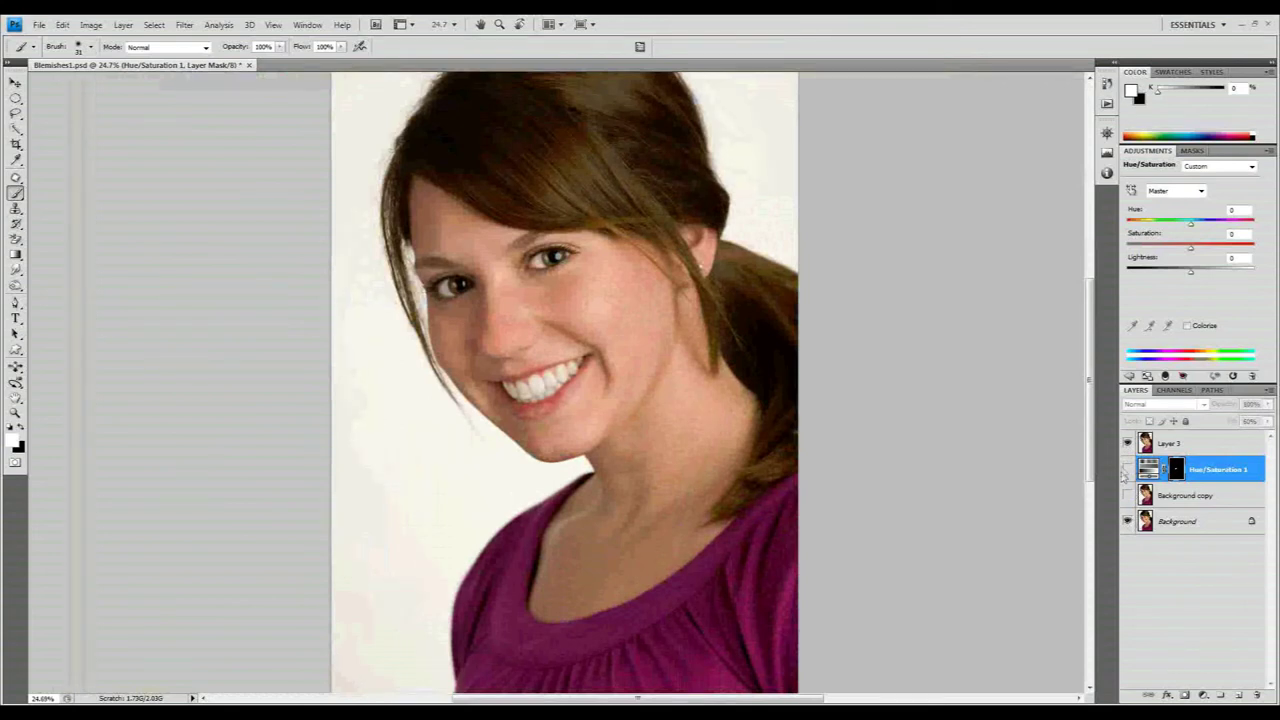
Toggle Layer 3 off and on to compare the retouch, leaving it visible over the Background.
left_click(1127, 443)
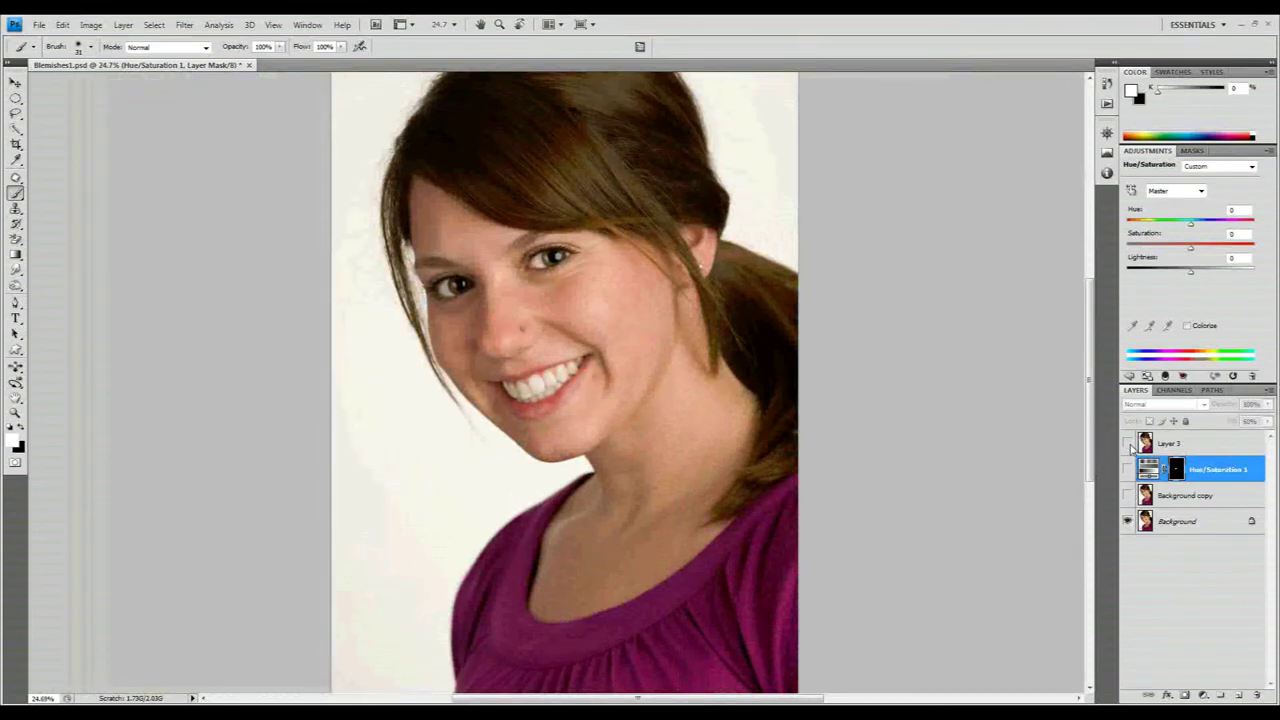
left_click(1128, 444)
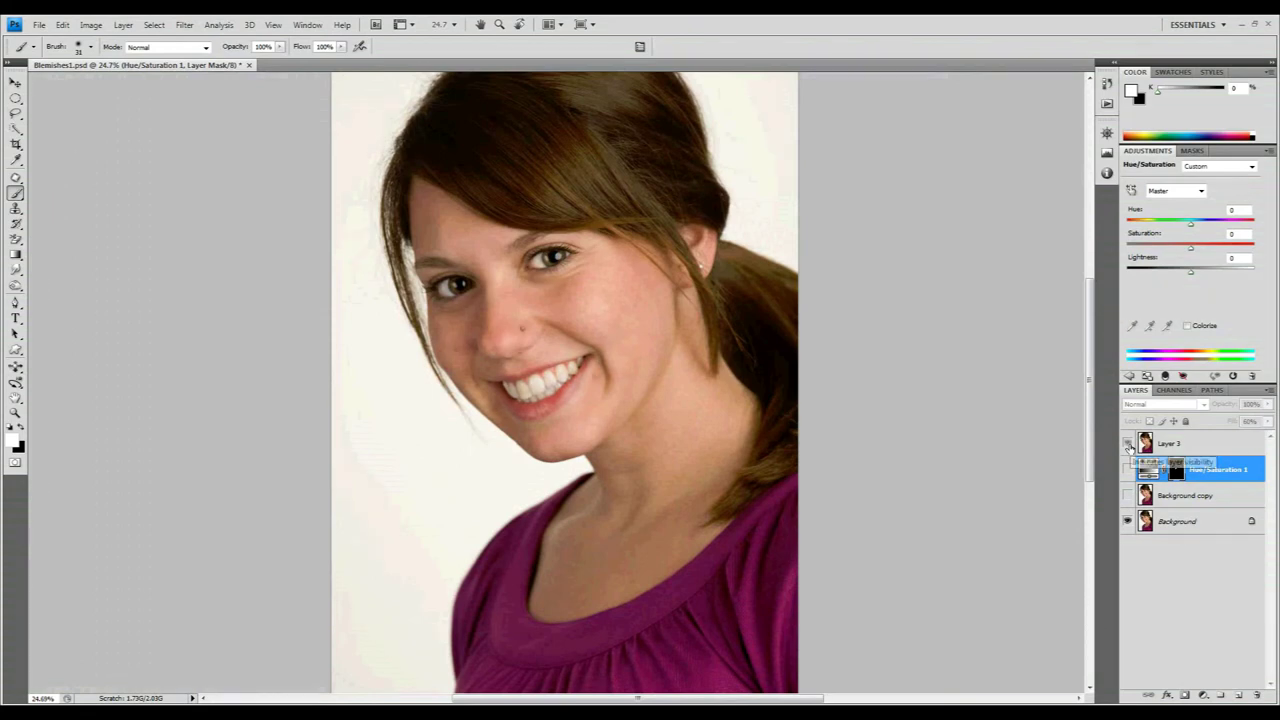
left_click(1128, 444)
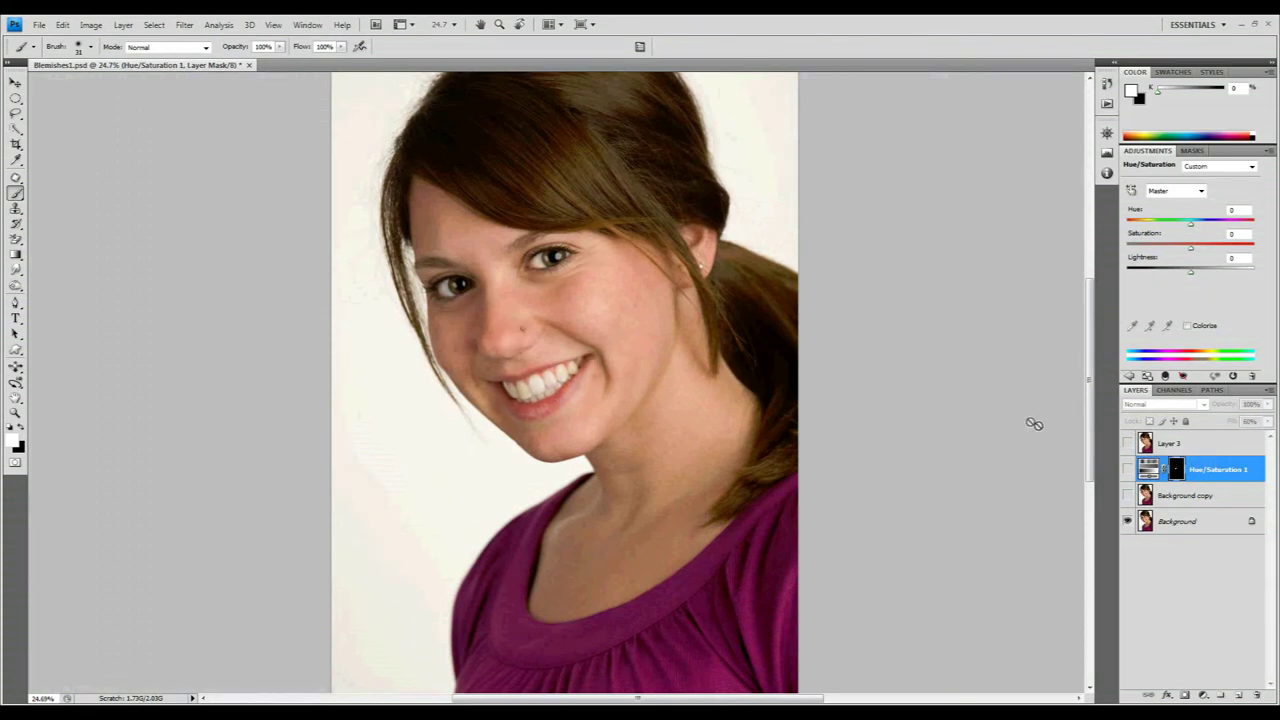
left_click(1127, 444)
left_click_drag(474, 357, 649, 378)
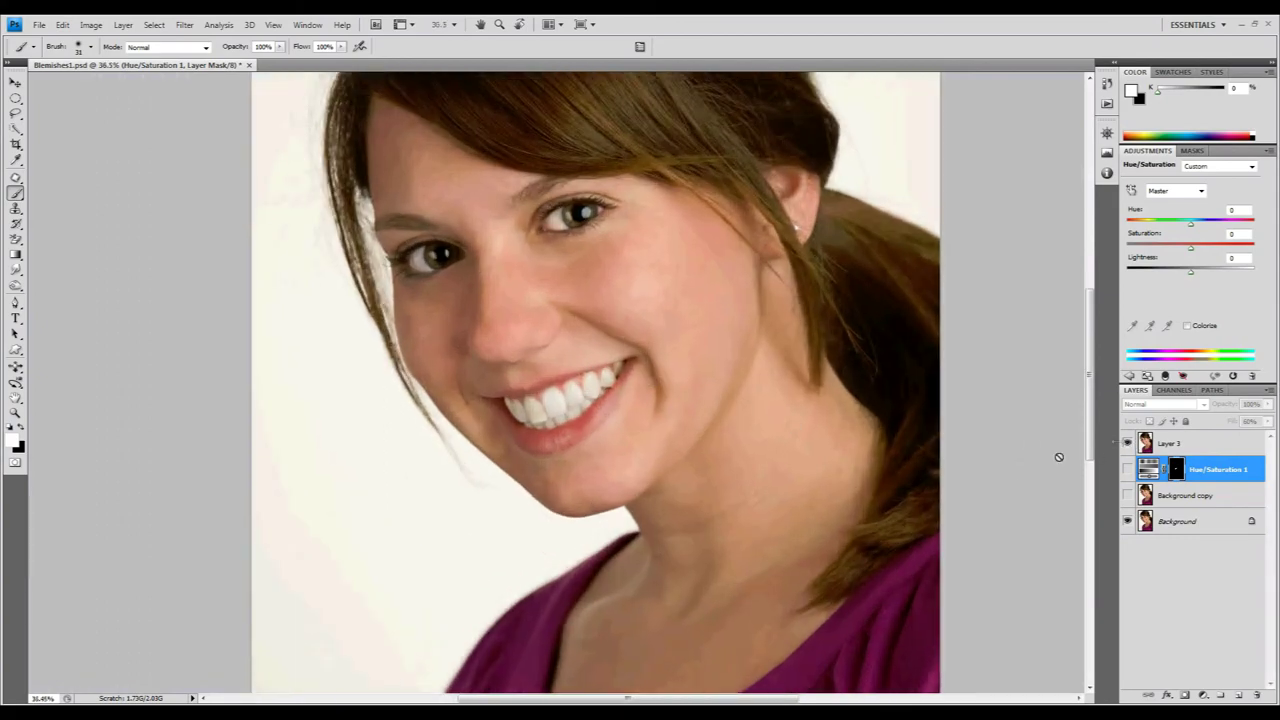